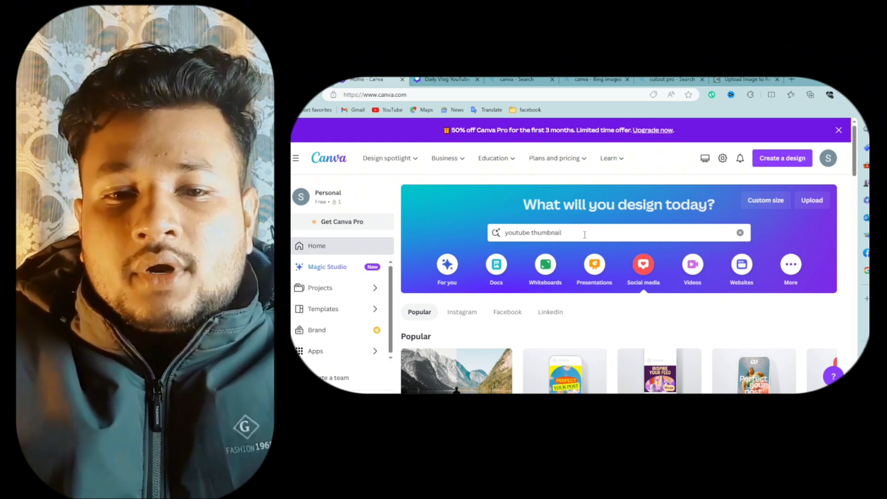
- Search the templates for youtube thumbnail and browse the YouTube Thumbnail template results
left_click(584, 234)
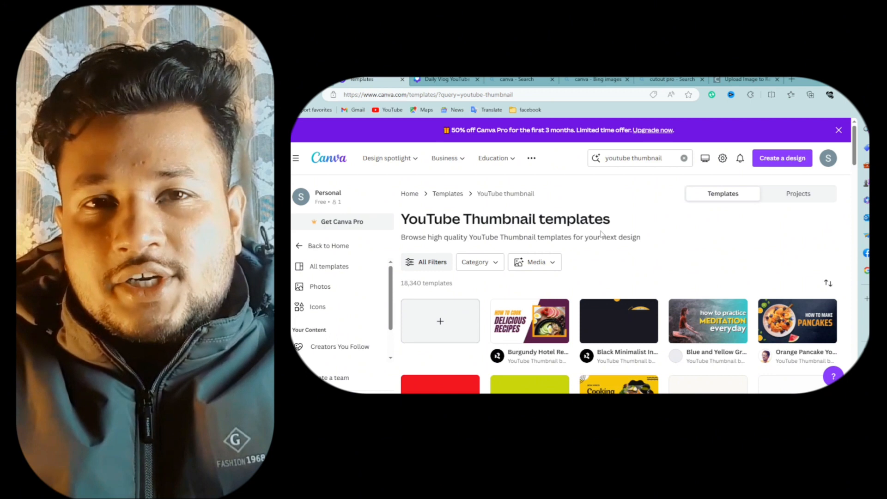
scroll(619, 231, "down", 3)
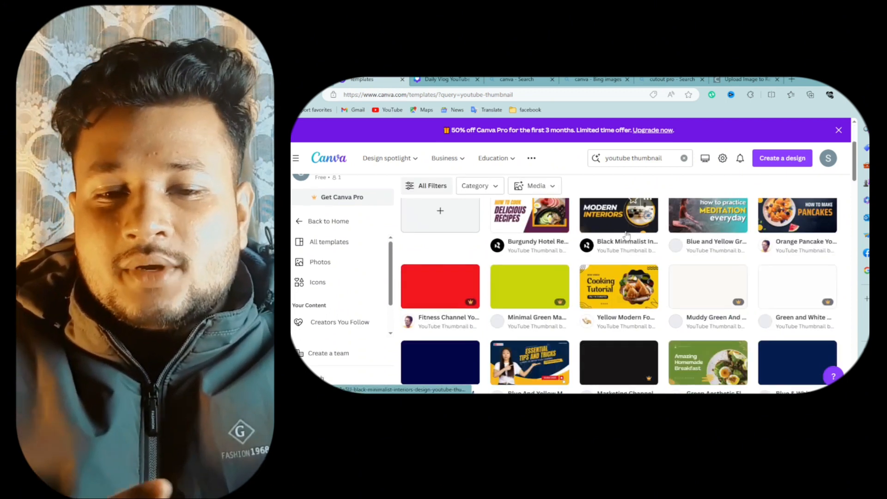
scroll(601, 240, "down", 3)
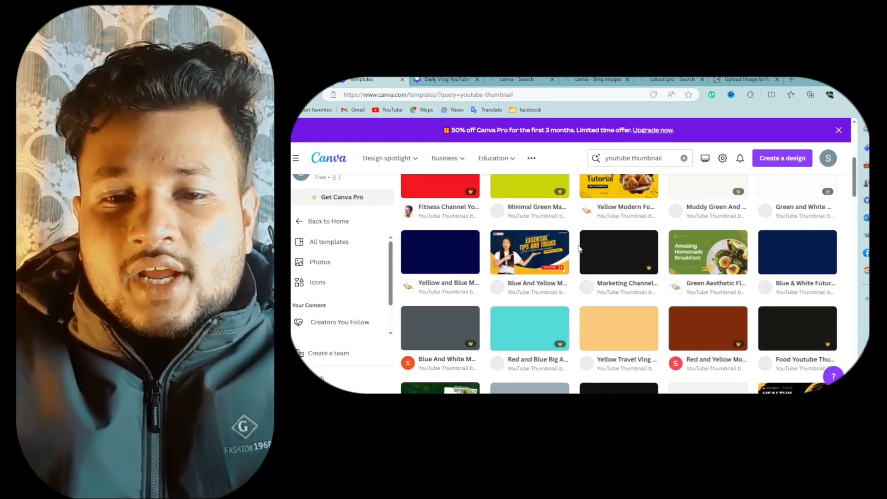
scroll(578, 249, "down", 10)
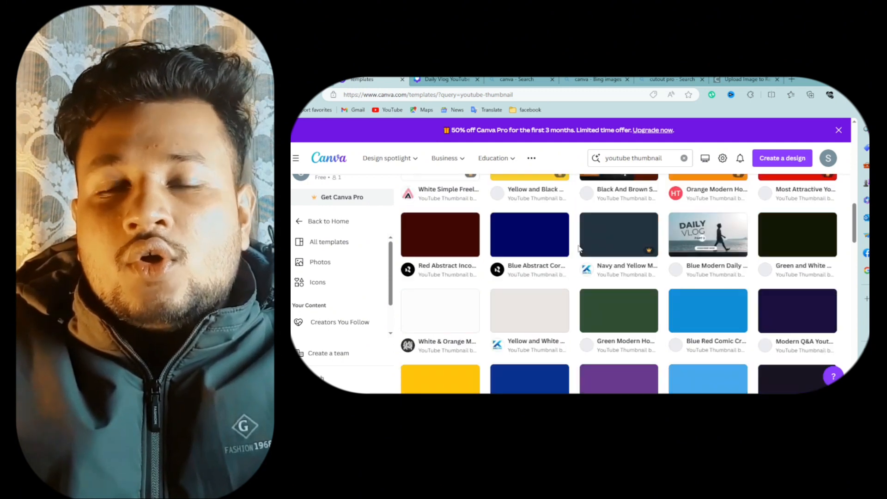
scroll(578, 248, "up", 15)
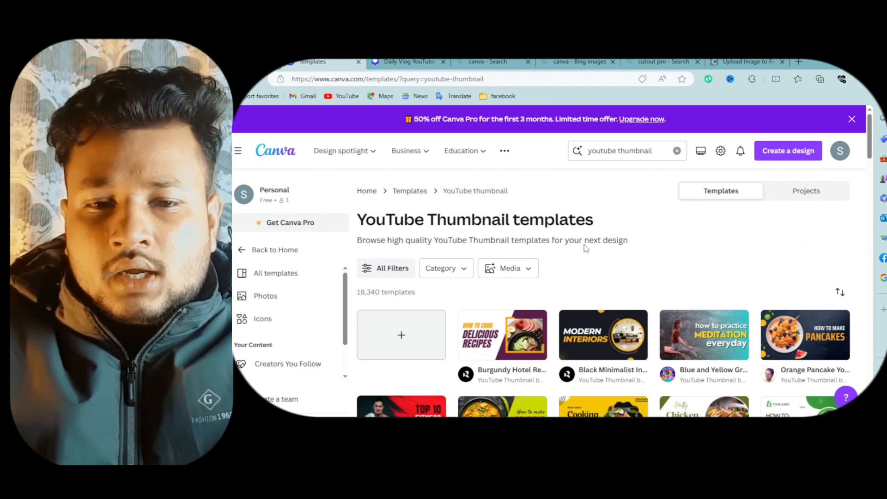
scroll(558, 242, "down", 3)
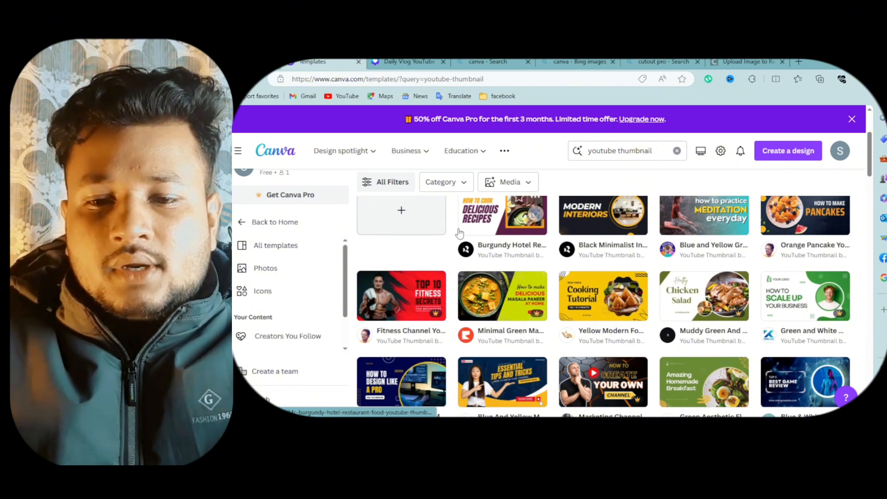
scroll(462, 235, "up", 3)
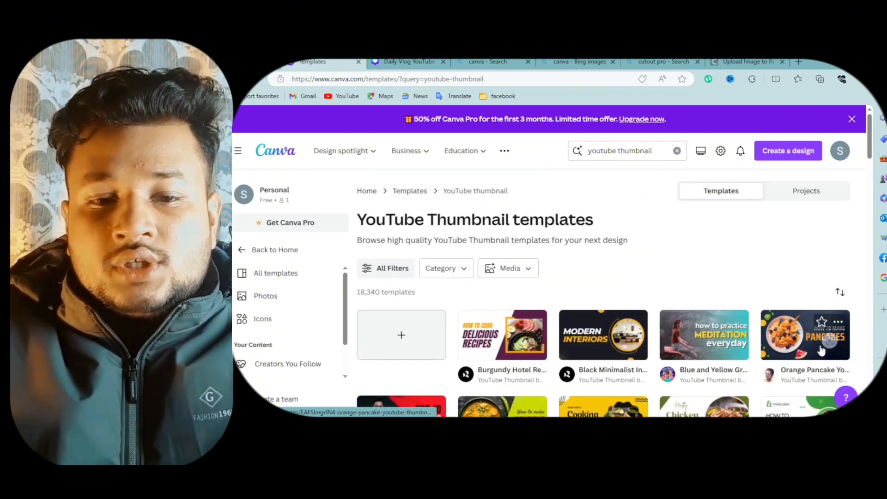
scroll(600, 324, "down", 3)
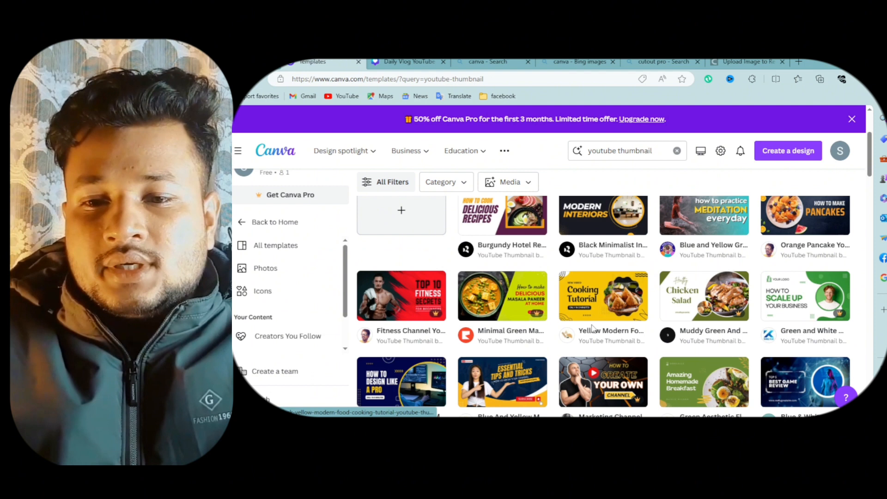
scroll(592, 328, "down", 3)
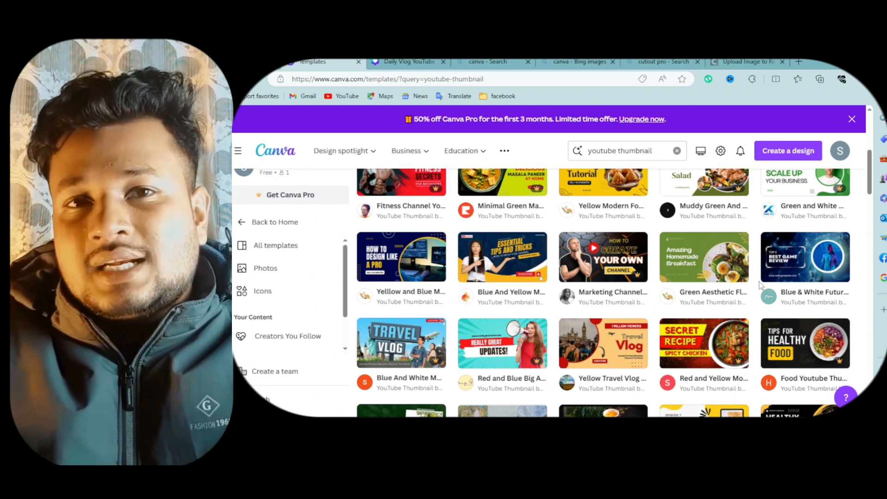
mouse_move(812, 277)
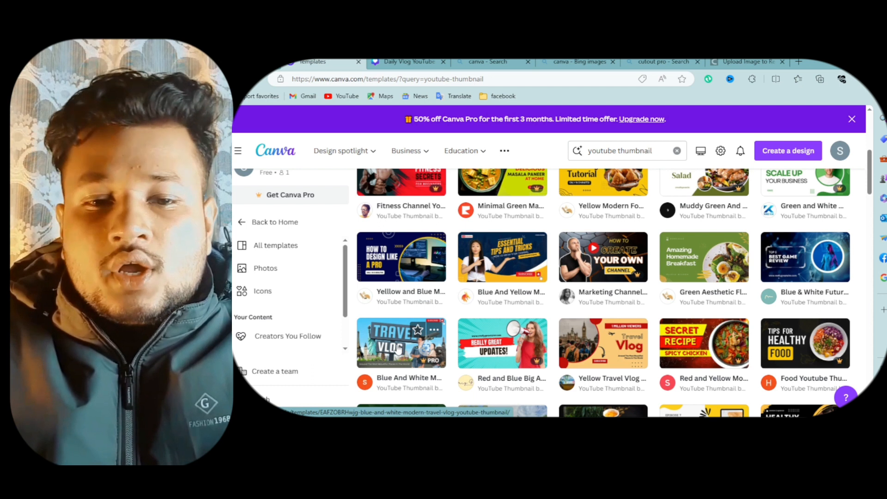
scroll(395, 354, "down", 3)
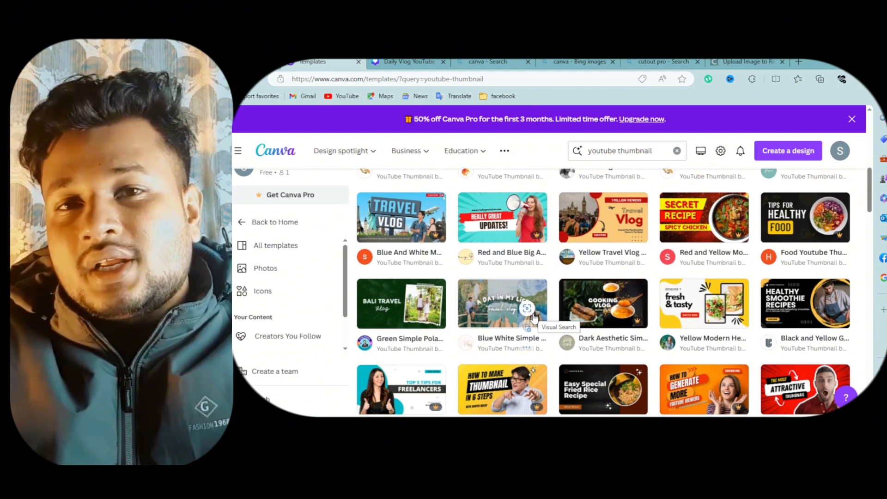
scroll(550, 317, "down", 5)
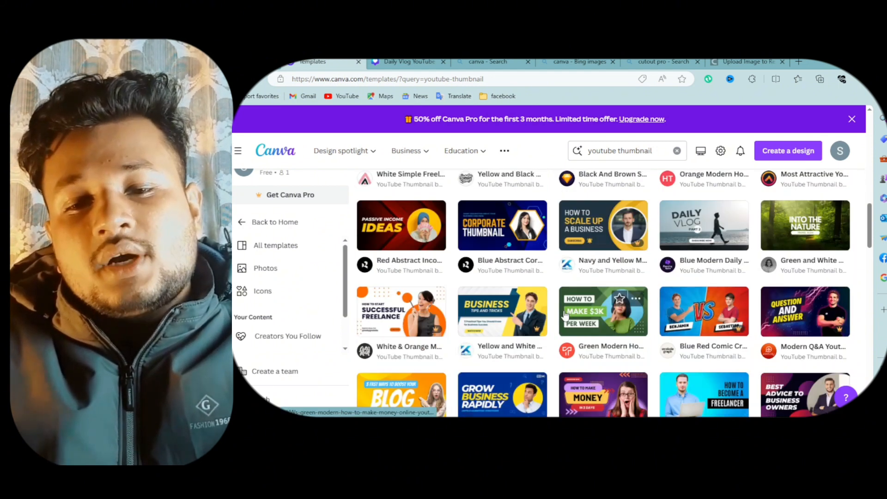
scroll(564, 316, "down", 3)
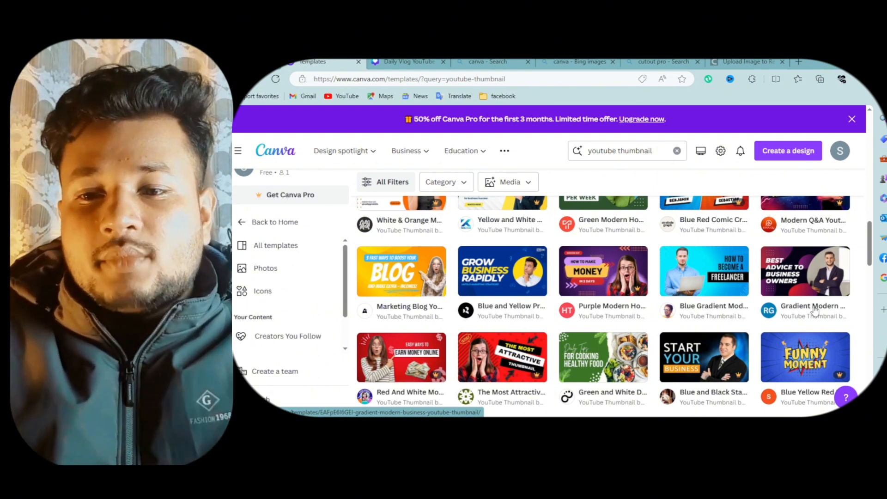
- Open the Gradient Modern Business Youtube Thumbnail template and start customizing it
mouse_move(803, 279)
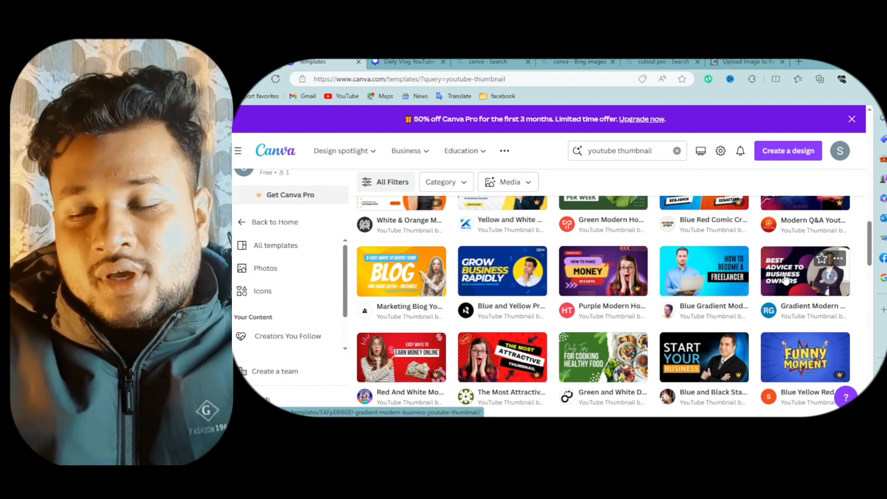
left_click(785, 278)
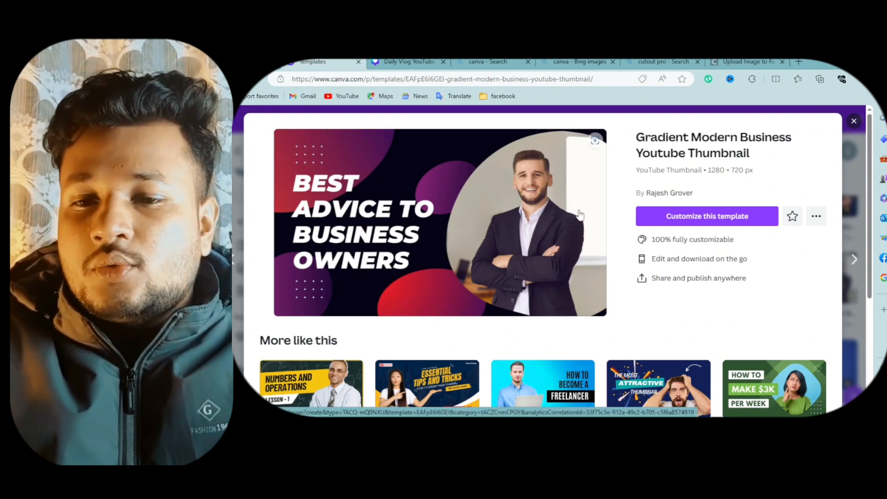
left_click(742, 223)
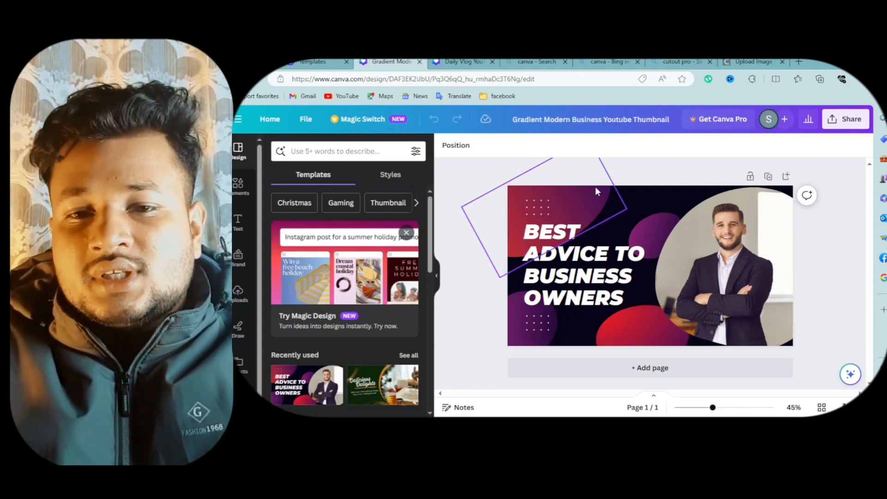
- Delete the outlined decorative rectangle near the top-left of the thumbnail
left_click(576, 200)
left_click_drag(582, 209, 560, 220)
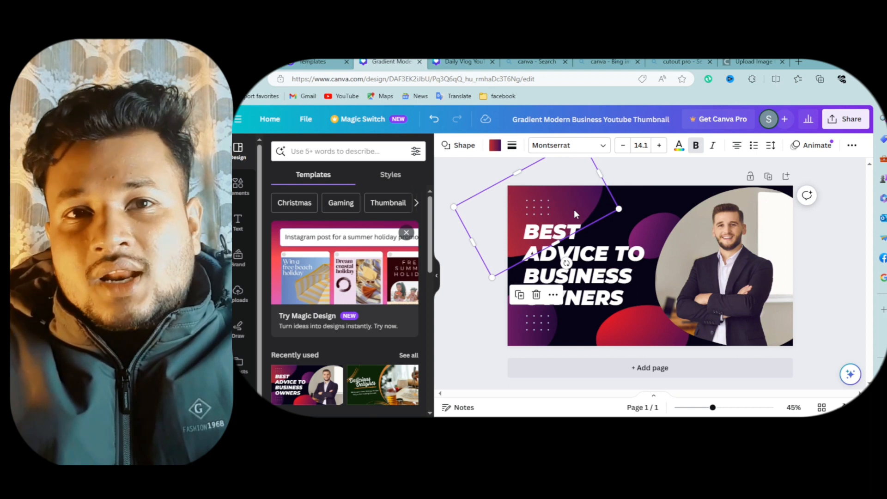
key("Delete")
- Replace the BEST ADVICE TO BUSINESS OWNERS headline with the text HOW TO
left_click(642, 229)
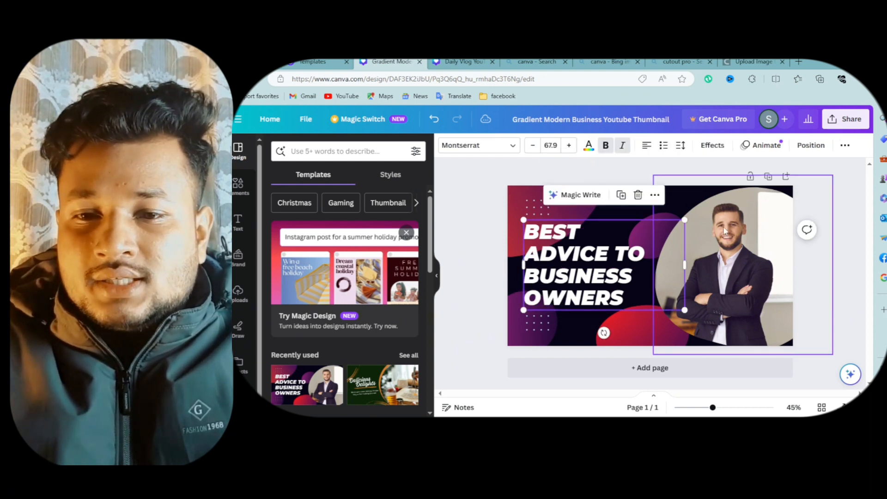
left_click(724, 230)
left_click(551, 305)
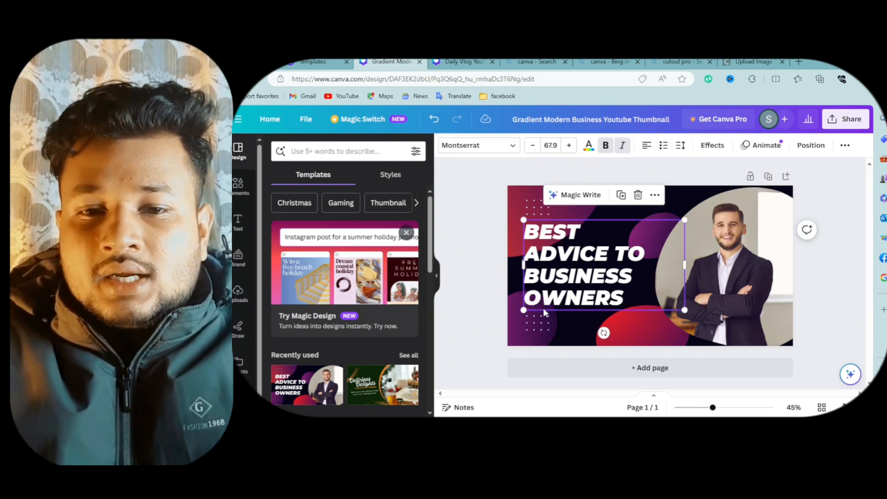
left_click(540, 319)
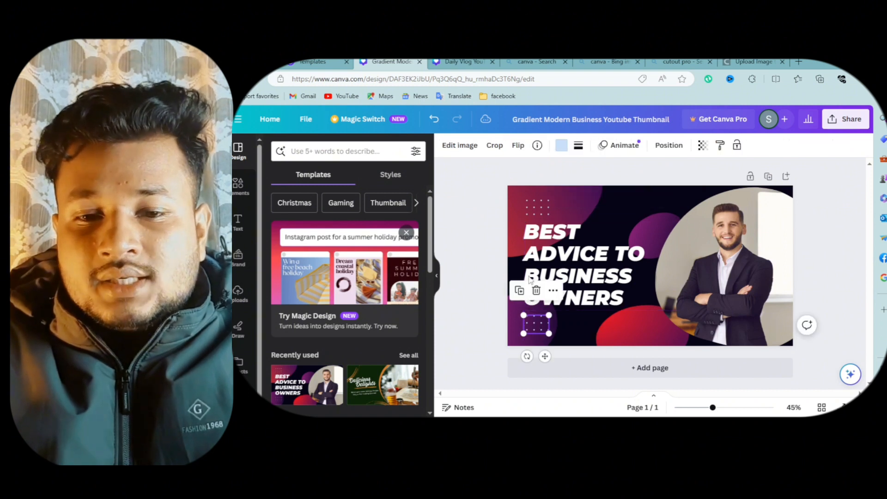
left_click(536, 207)
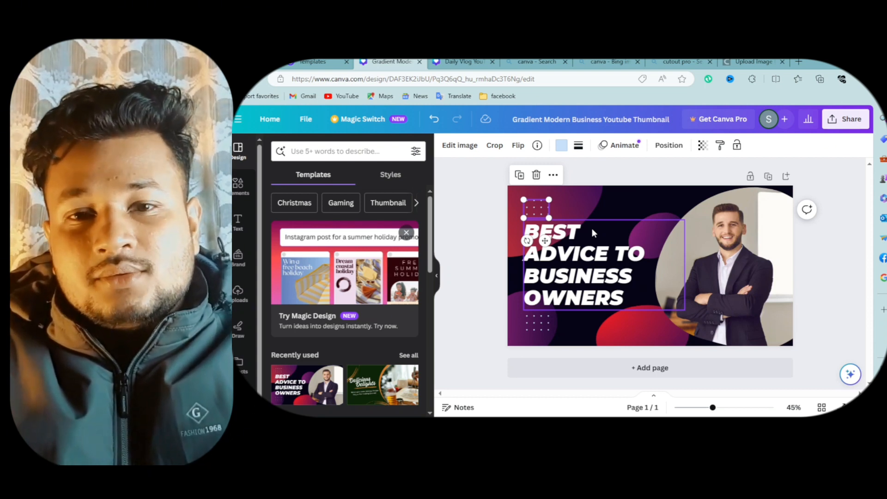
left_click(572, 266)
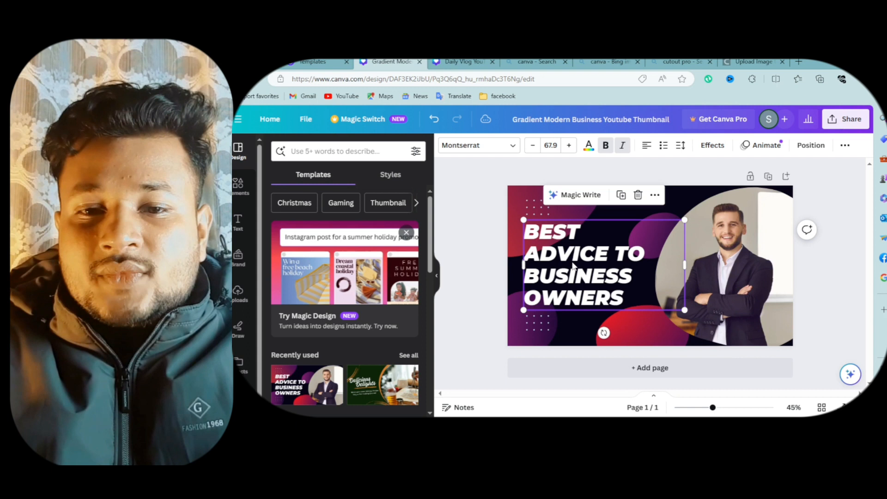
double_click(573, 265)
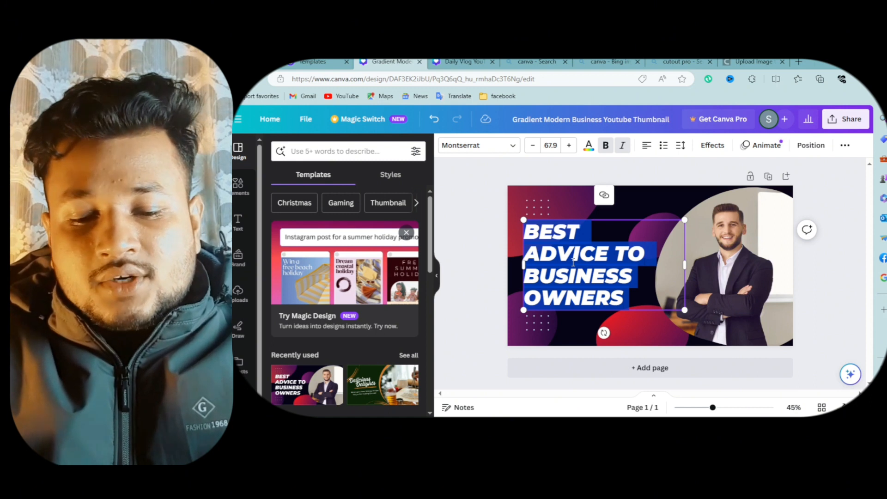
type("HOW")
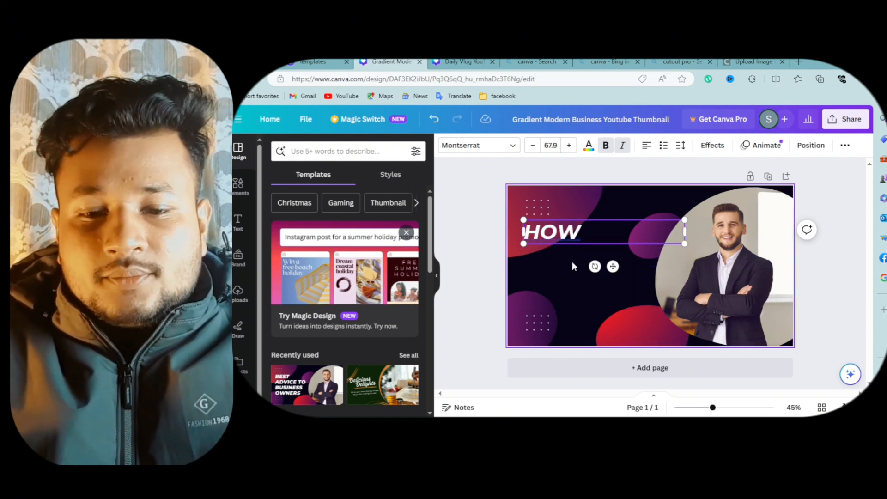
type(" TO")
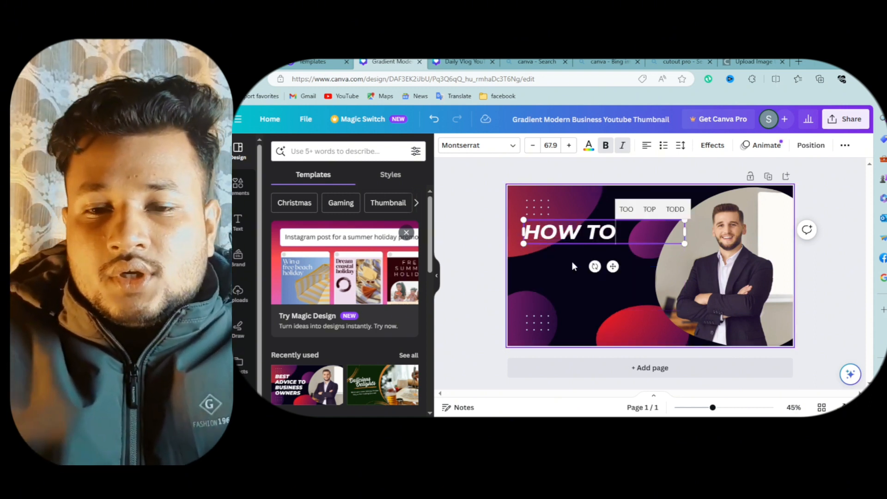
- Narrow the HOW TO text box so it fits the shorter headline
left_click(561, 266)
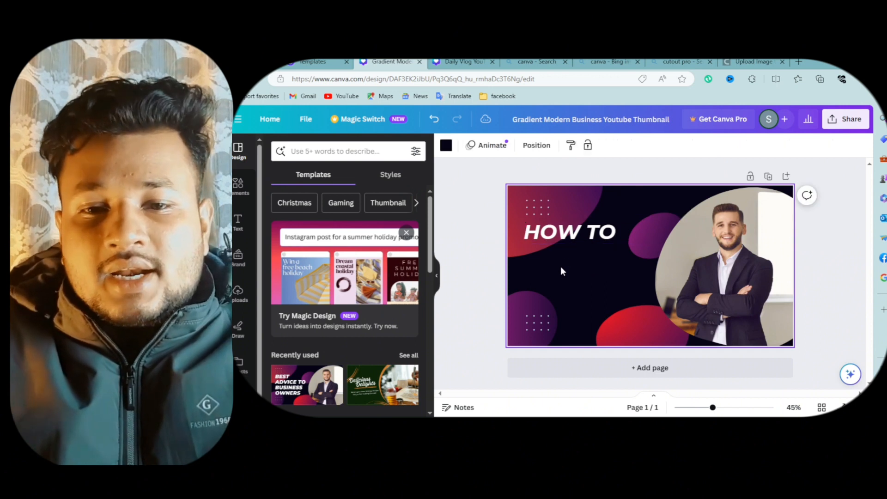
left_click(571, 227)
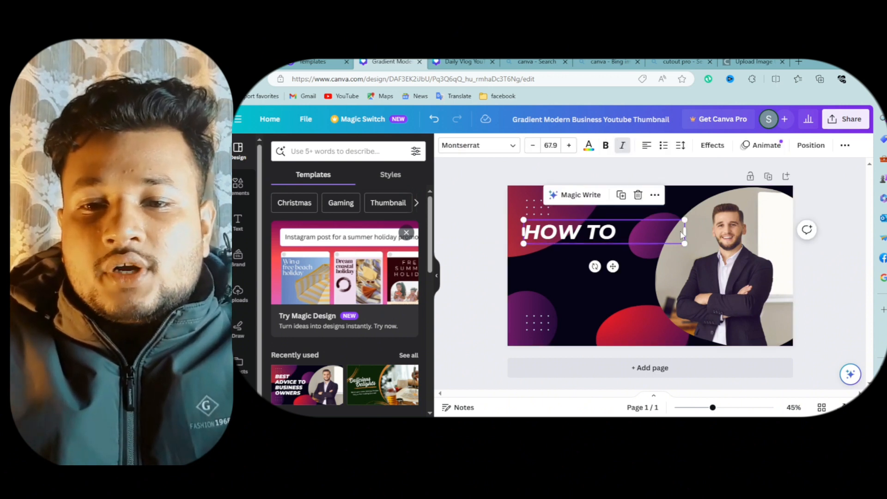
left_click_drag(685, 229, 619, 233)
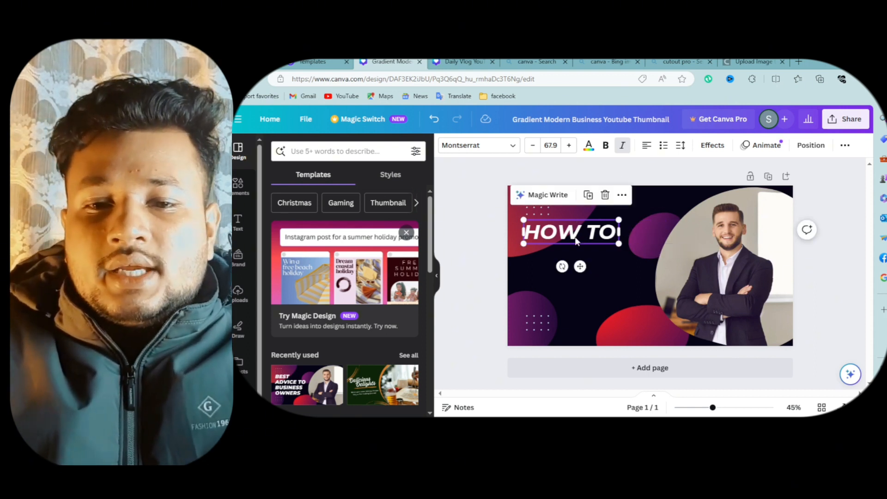
left_click(603, 263)
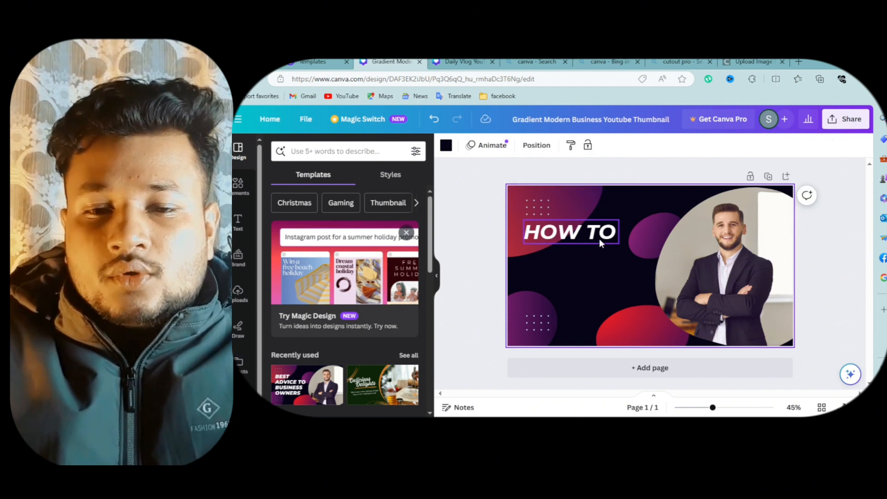
left_click(599, 239)
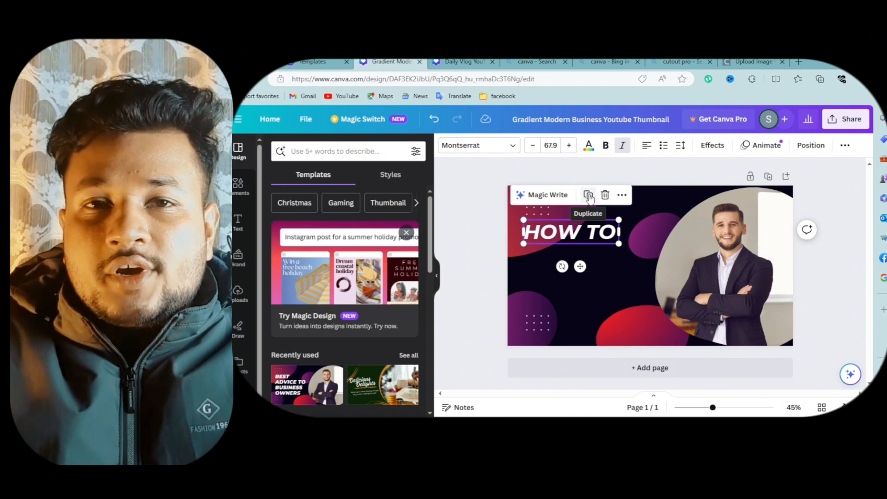
left_click(622, 194)
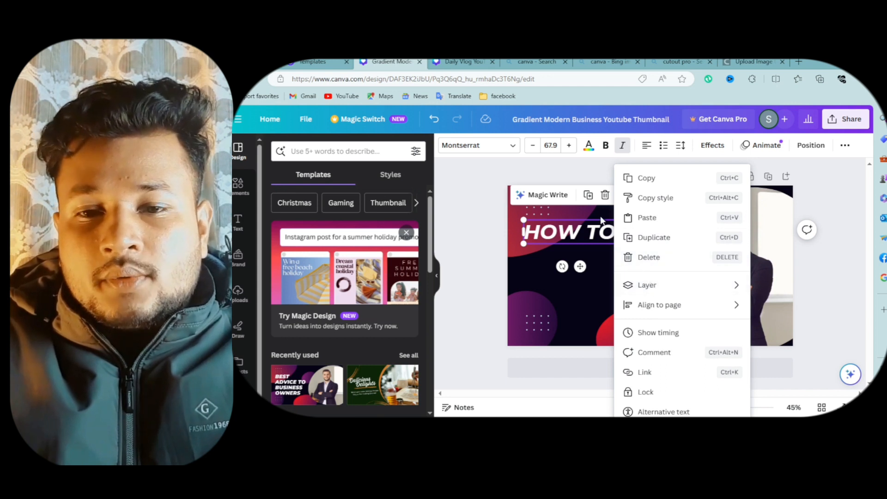
left_click(583, 181)
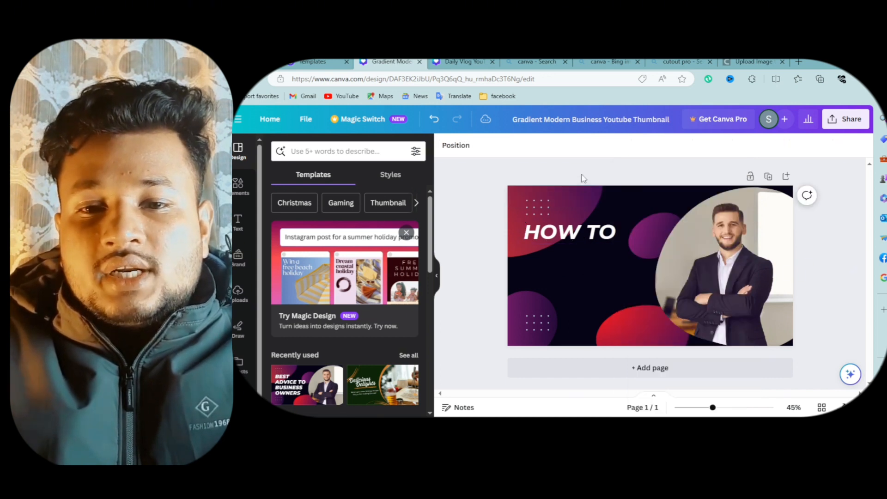
- Duplicate the HOW TO text, move the copy just below the original, and open it for editing
left_click(581, 232)
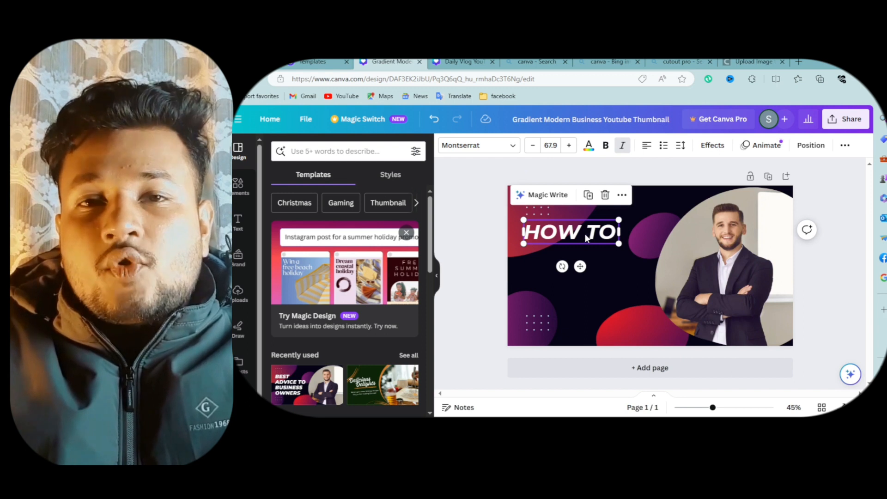
left_click(588, 195)
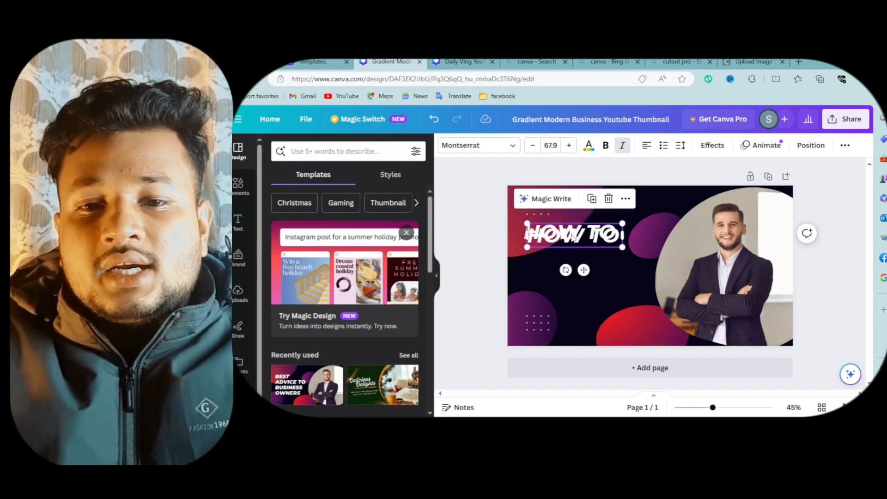
left_click_drag(572, 236, 578, 252)
double_click(579, 255)
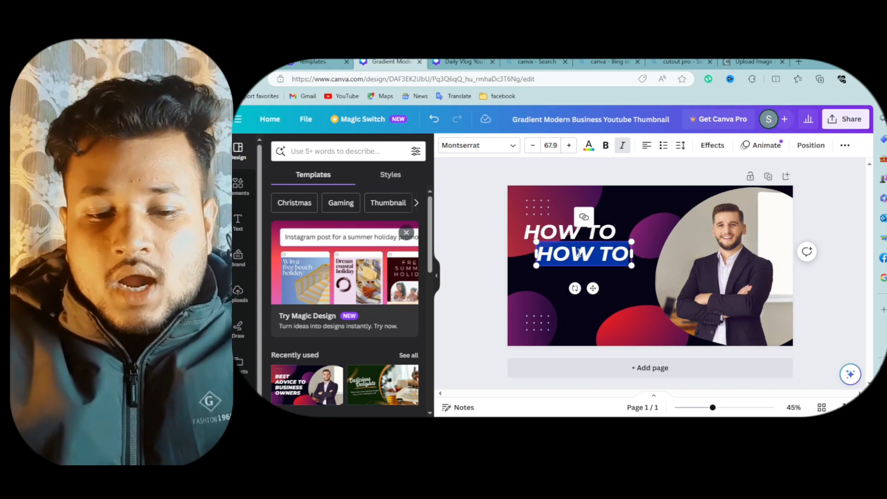
- Replace the copied line's text with MAKE A
type("MAK")
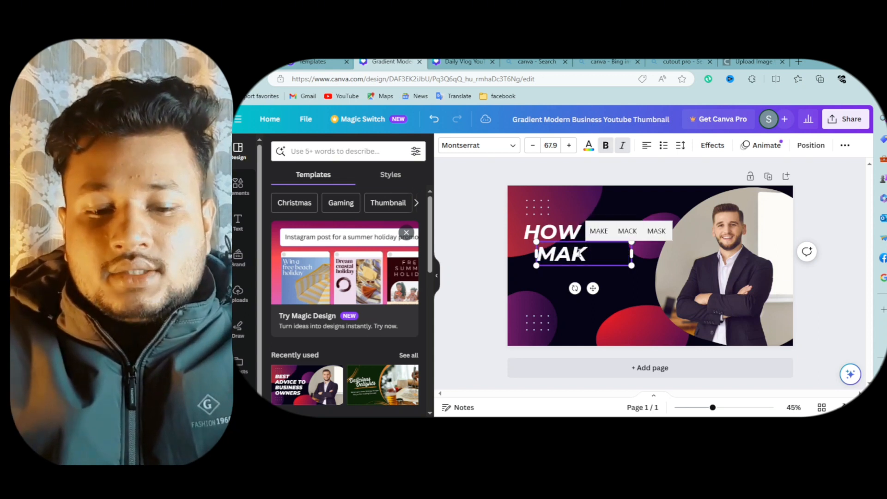
type("E A")
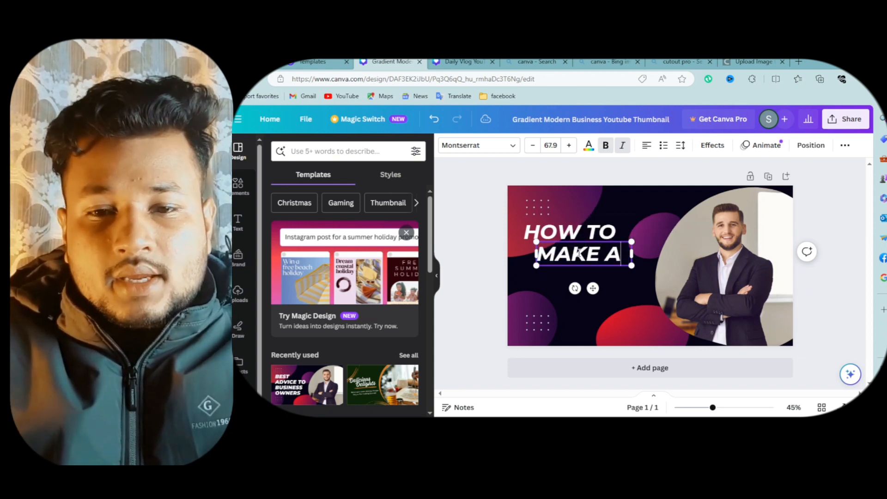
- Duplicate the MAKE A text, move the copy just below it, and open the copy for editing
left_click(569, 275)
left_click(575, 258)
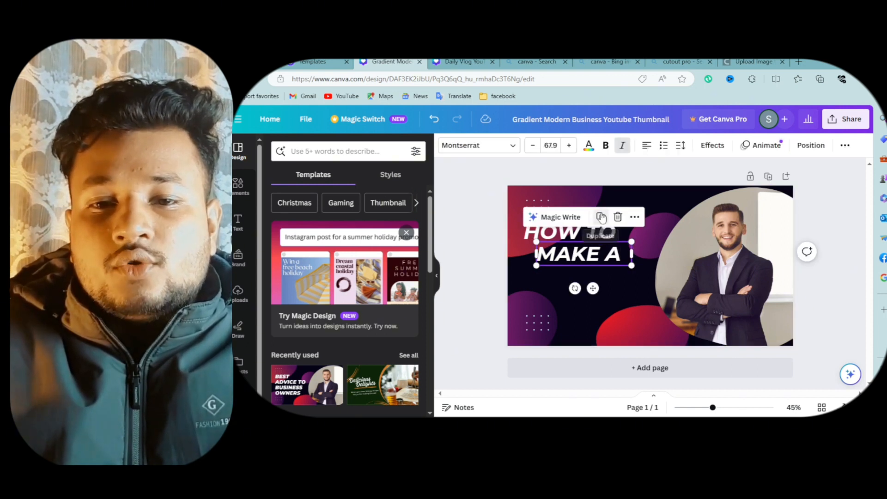
left_click_drag(588, 260, 564, 272)
double_click(564, 272)
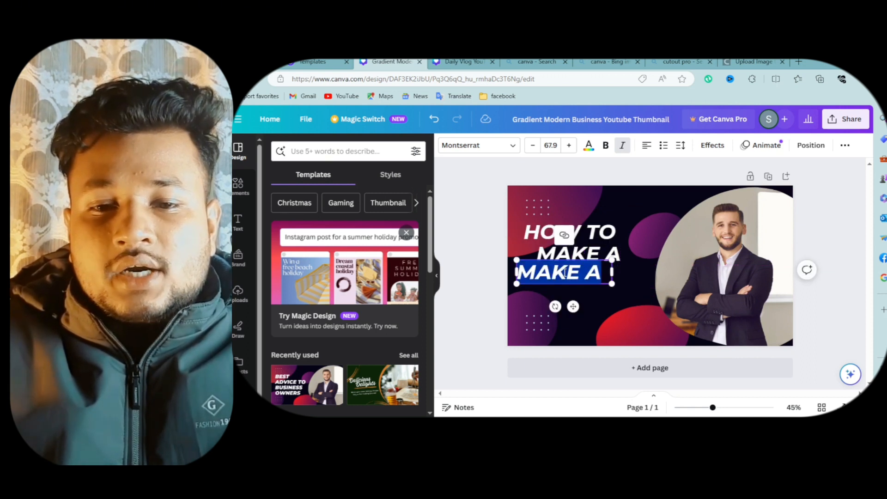
- Change the third line's text to ATTRACTIVE and widen its box so the word fits on one line
type("AT")
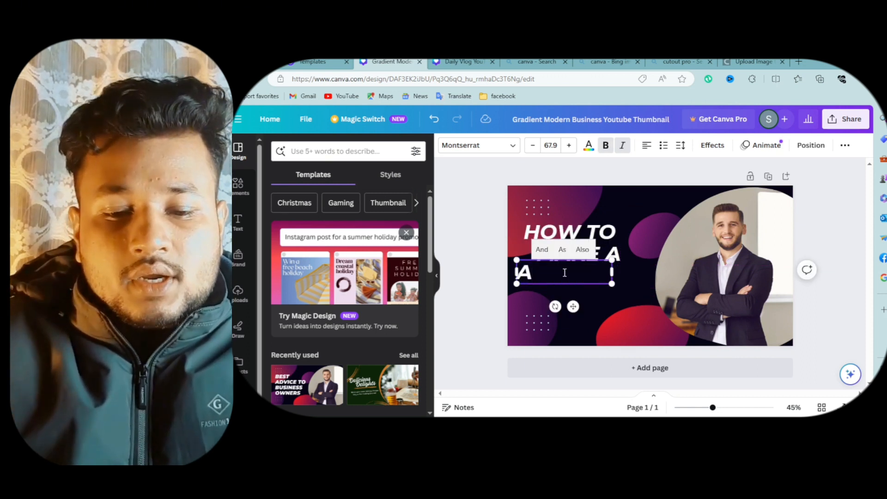
type("TRAC")
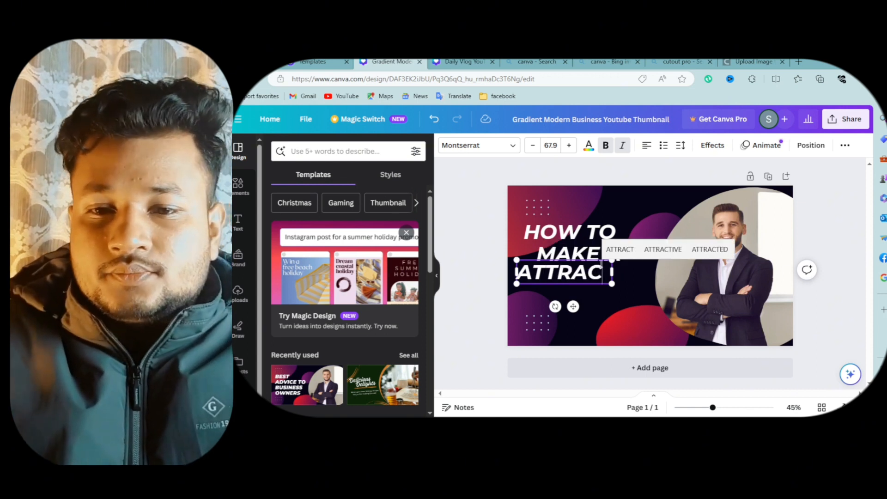
left_click(663, 249)
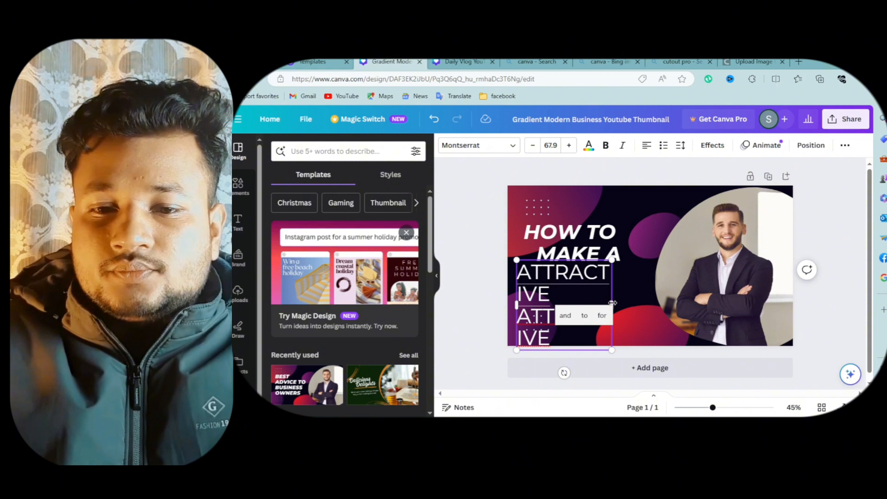
left_click_drag(612, 303, 630, 298)
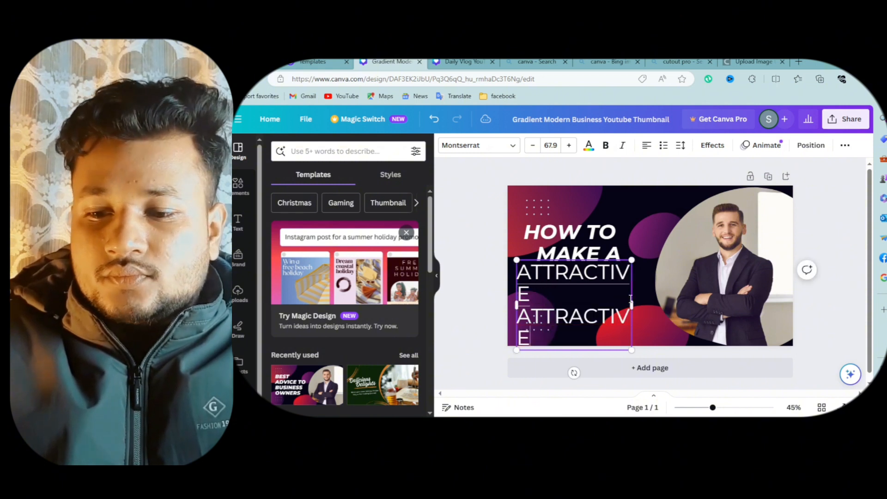
key("BackSpace")
key("BackSpace")
key("BackSpace")
key("BackSpace")
key("BackSpace")
key("BackSpace")
key("BackSpace")
key("BackSpace")
key("BackSpace")
key("BackSpace")
key("BackSpace")
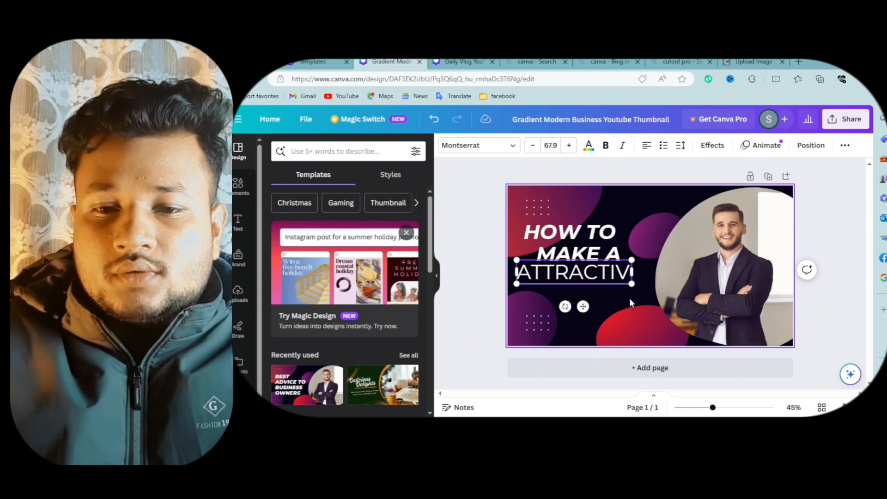
type("E")
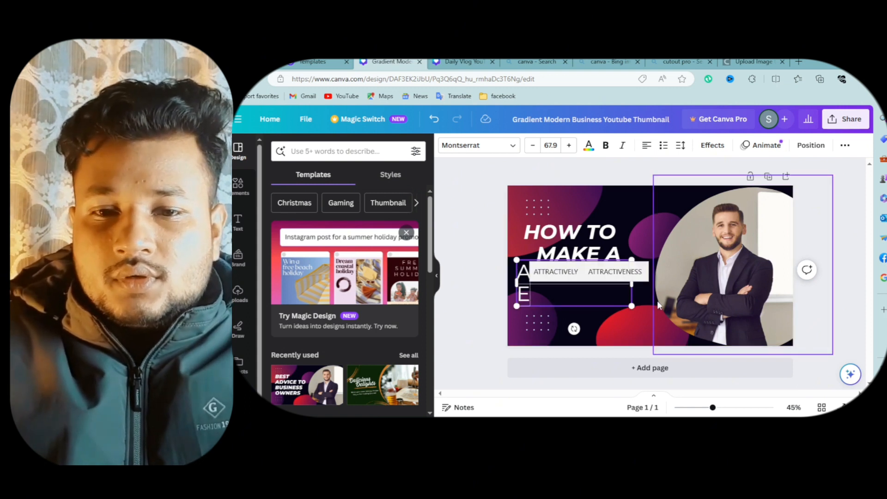
left_click_drag(631, 283, 651, 285)
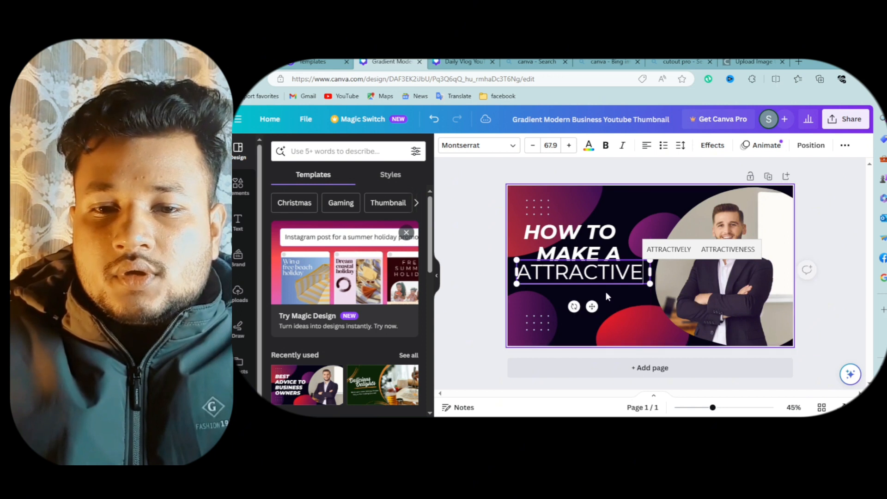
- Increase the ATTRACTIVE text size to 72.9 and widen its box to keep it on one line
left_click(568, 150)
left_click(568, 149)
left_click(568, 150)
left_click(568, 150)
left_click(568, 150)
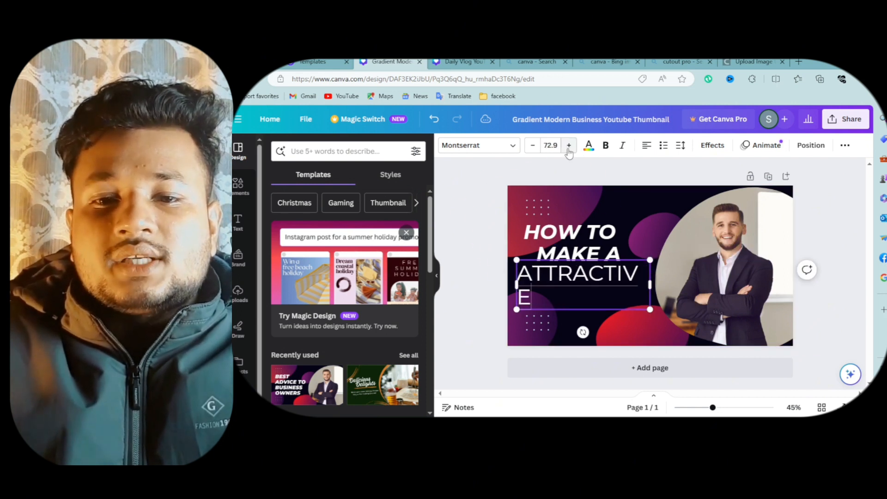
mouse_move(650, 285)
left_mouse_down()
mouse_move(666, 281)
mouse_move(653, 282)
mouse_move(659, 279)
left_mouse_up()
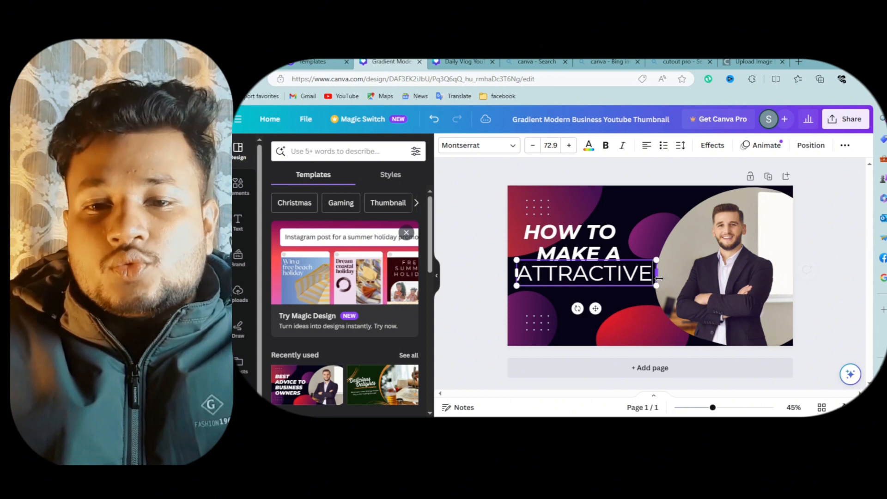
- Make the ATTRACTIVE text bold and italic, then widen its box to fit on one line
left_click(605, 150)
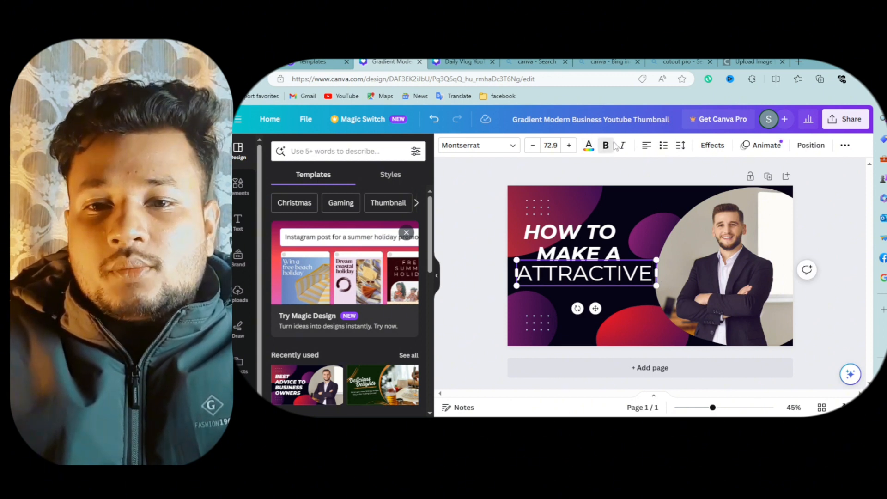
left_click(622, 152)
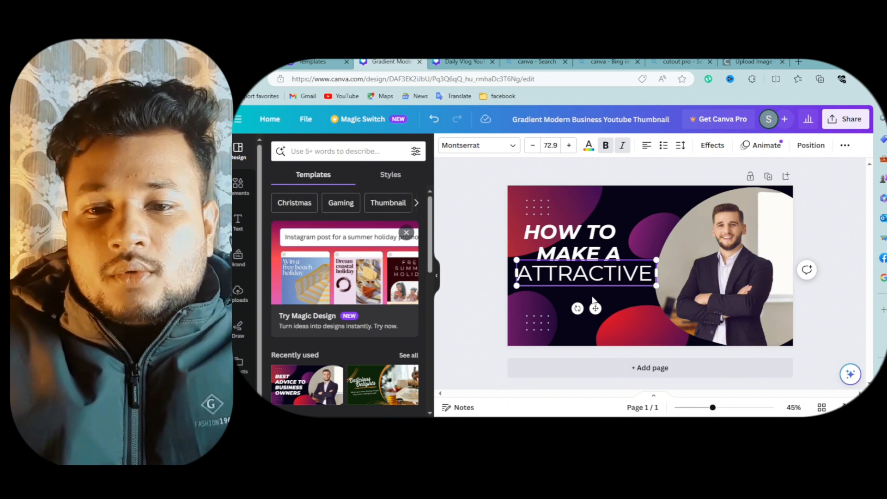
left_click(617, 298)
left_click(619, 277)
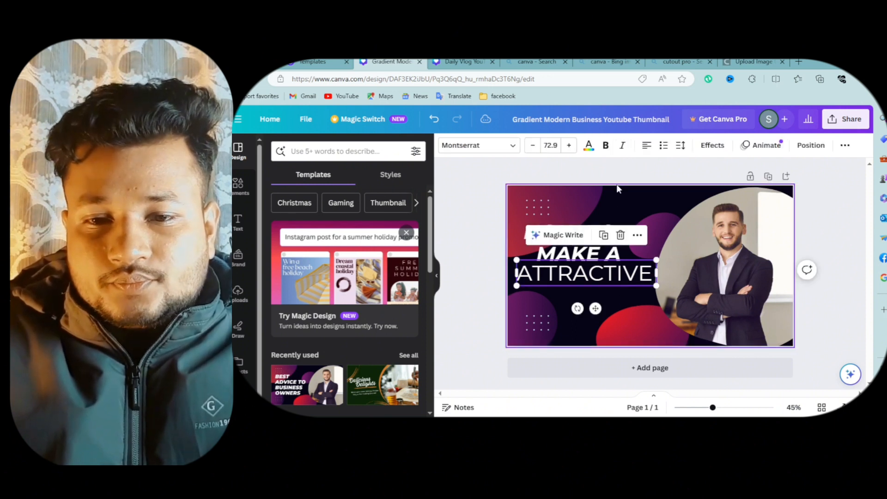
left_click(622, 145)
left_click(604, 146)
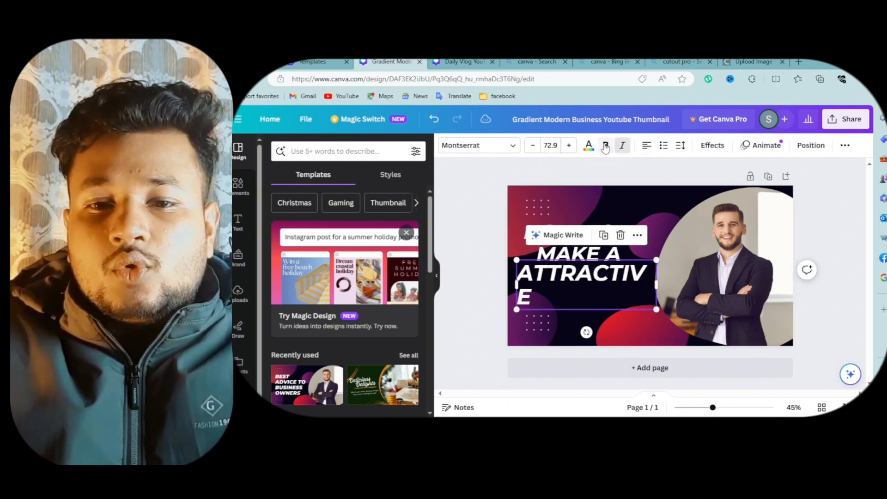
left_click_drag(657, 286, 667, 285)
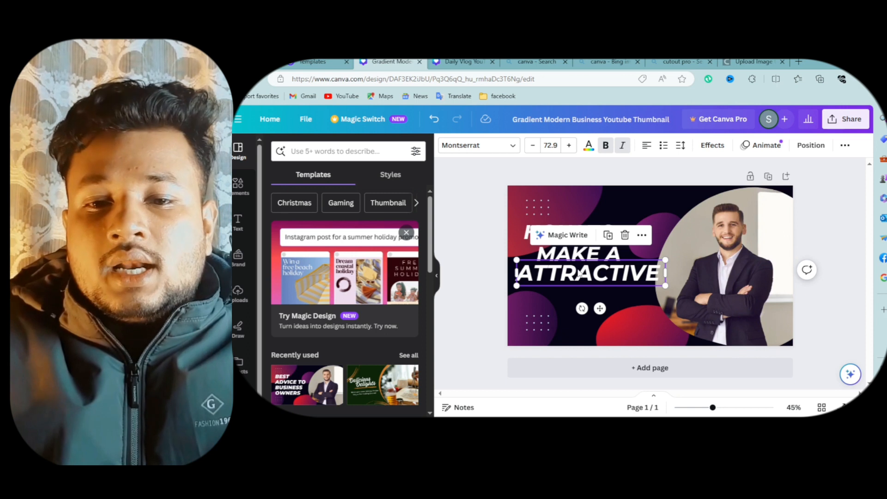
- Duplicate the ATTRACTIVE line, place the copy below it, and replace its text with THUMBNAIL
left_click(608, 235)
left_click_drag(587, 277, 583, 294)
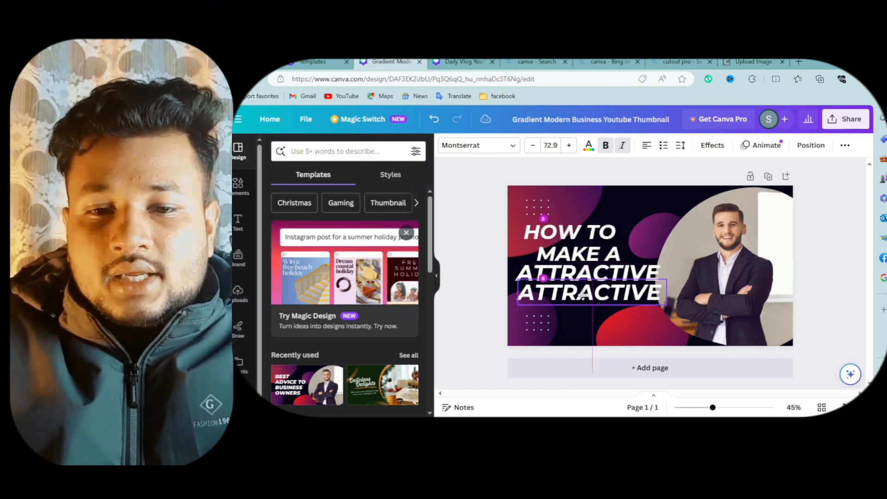
double_click(584, 300)
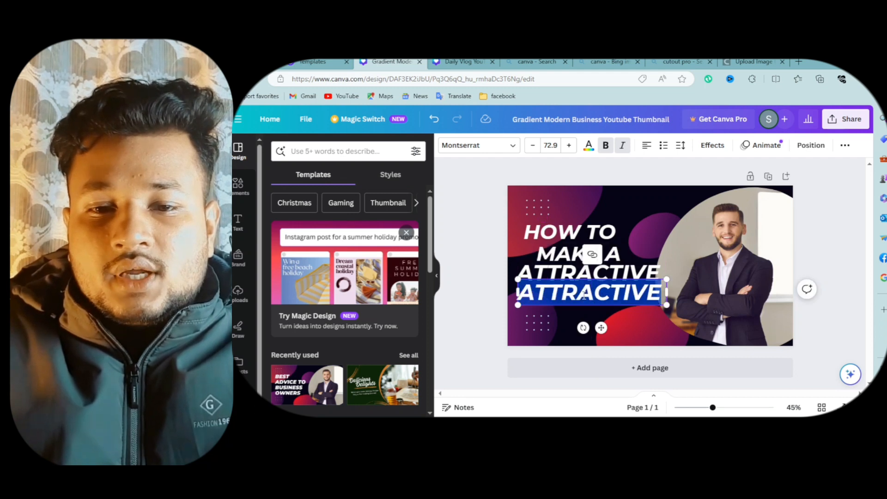
type("THUMBNAIL")
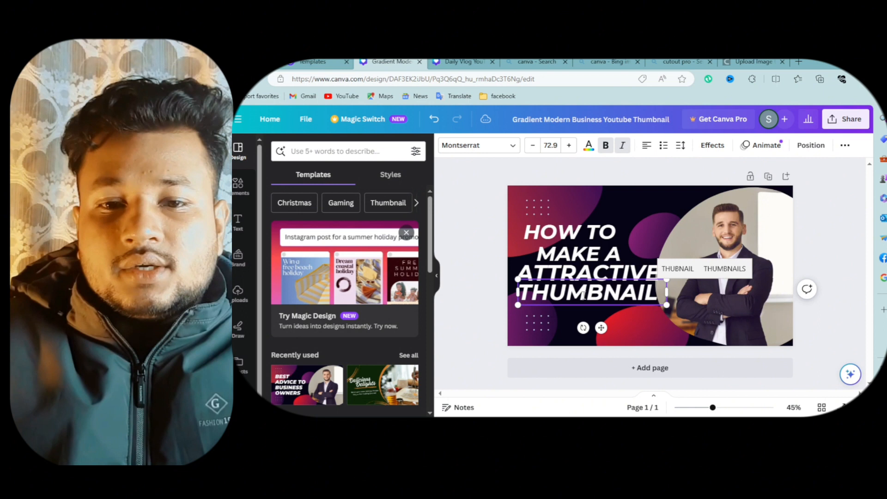
- Shift the THUMBNAIL line slightly right and down, and nudge the HOW TO line slightly left
left_click(648, 228)
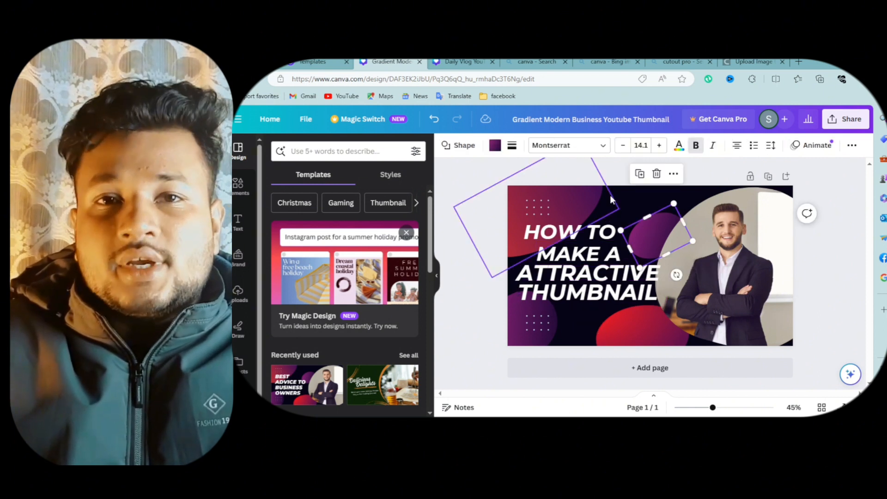
left_click(591, 292)
left_click_drag(590, 292, 602, 304)
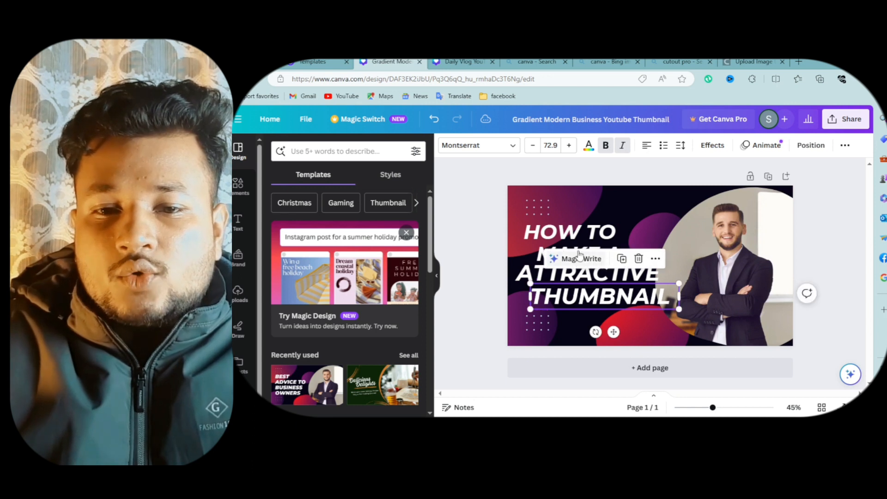
left_click(573, 233)
left_click_drag(573, 233, 567, 234)
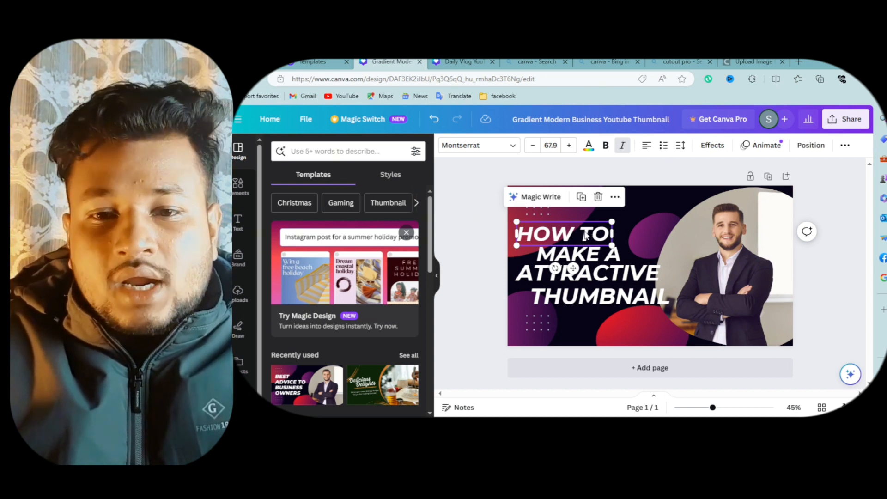
- Color the HOW TO text with a custom bright green, #82FF36, after trying several default colors
left_click(640, 209)
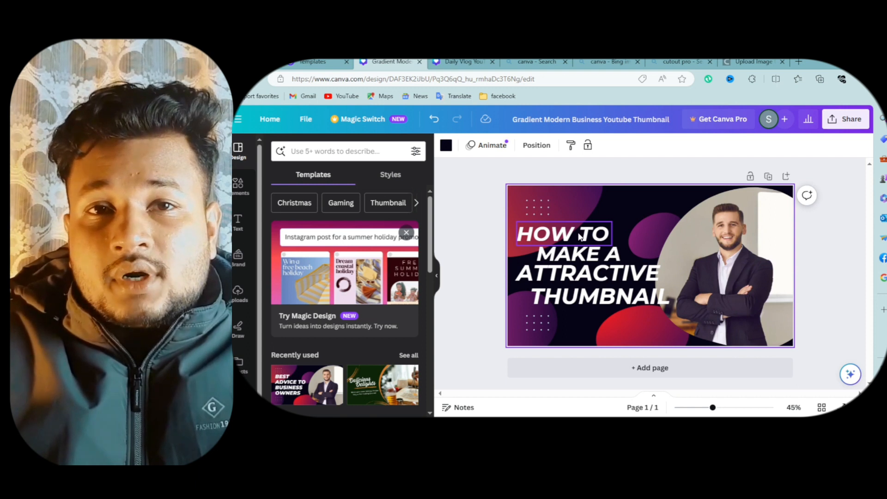
left_click(581, 236)
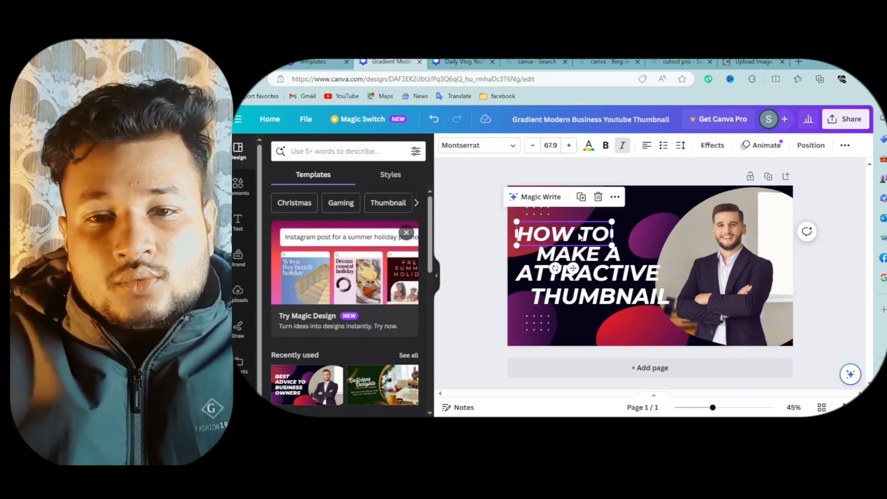
left_click(590, 153)
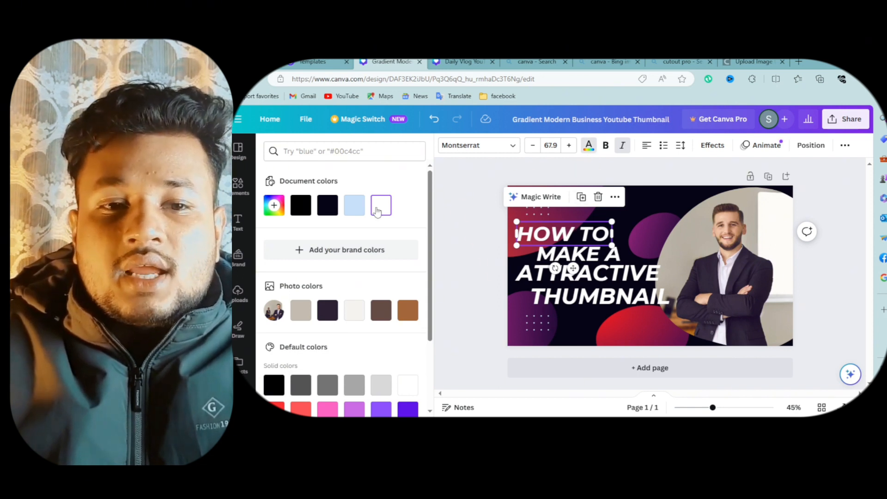
scroll(332, 236, "down", 2)
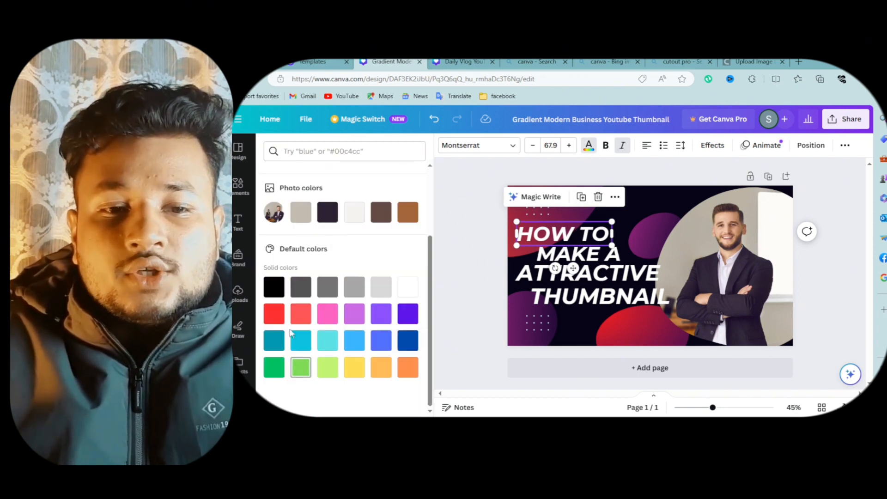
left_click(274, 313)
left_click(297, 317)
left_click(327, 314)
left_click(357, 315)
left_click(381, 314)
scroll(372, 299, "up", 2)
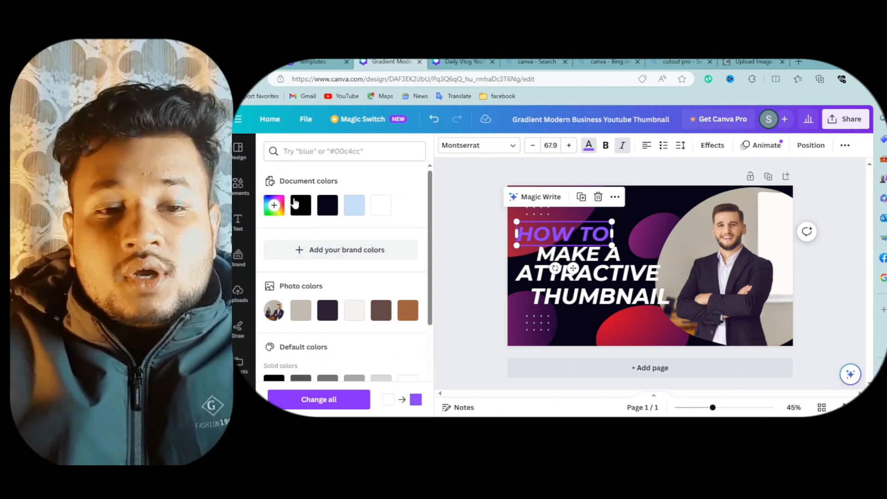
left_click(274, 207)
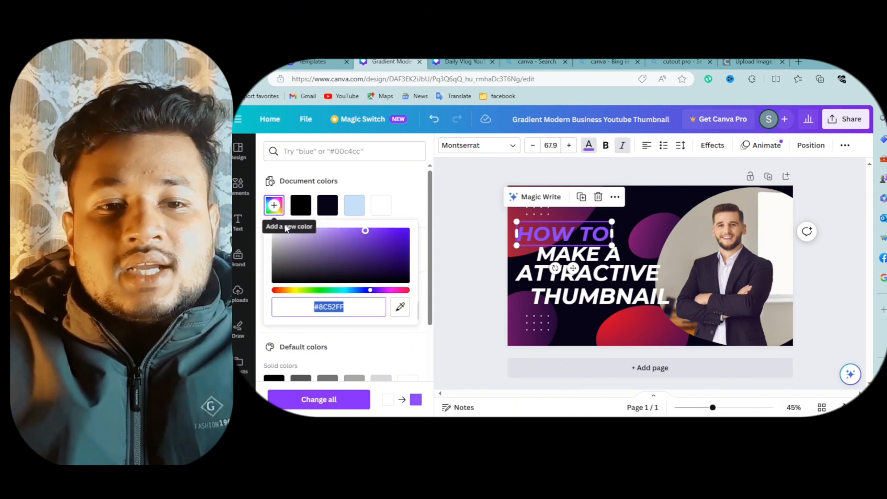
left_click_drag(315, 291, 310, 290)
mouse_move(365, 231)
left_mouse_down()
mouse_move(418, 229)
mouse_move(361, 222)
left_mouse_up()
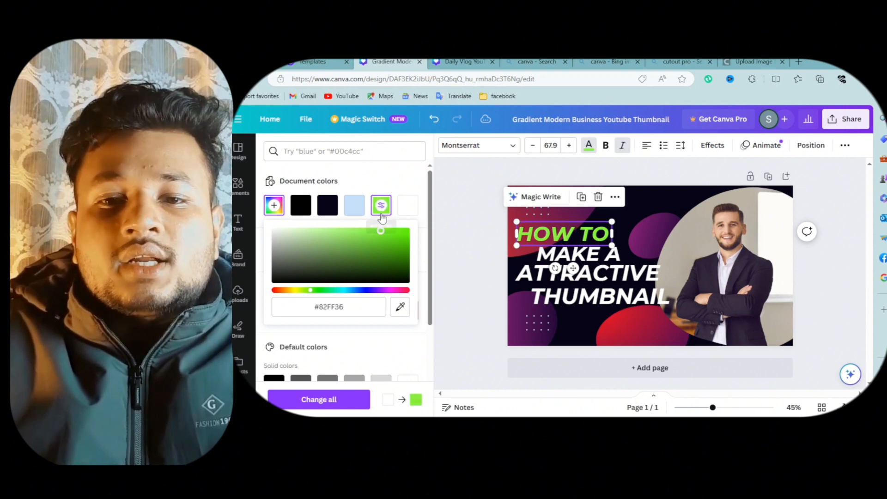
- Color the MAKE A text red, after briefly trying the green document color
left_click(557, 257)
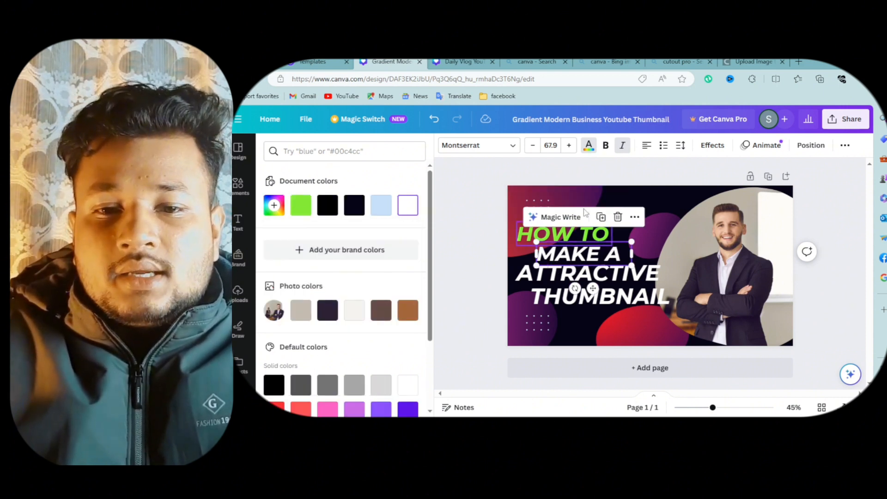
left_click(589, 146)
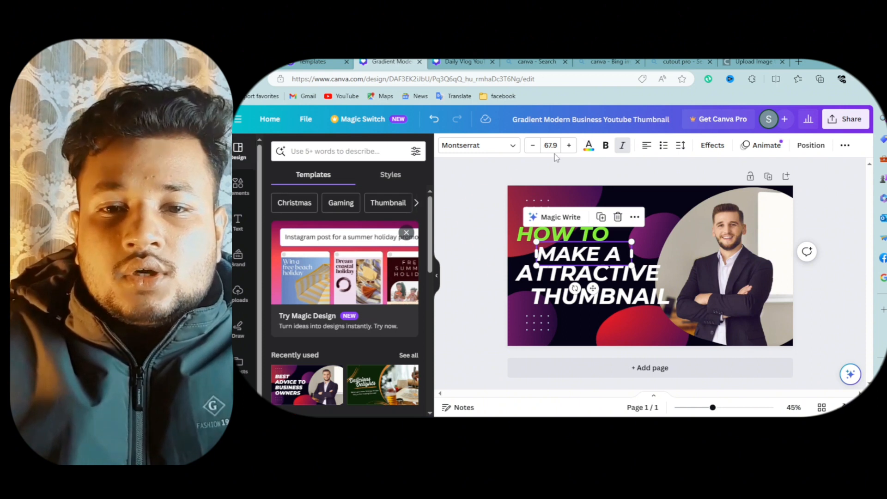
left_click(589, 146)
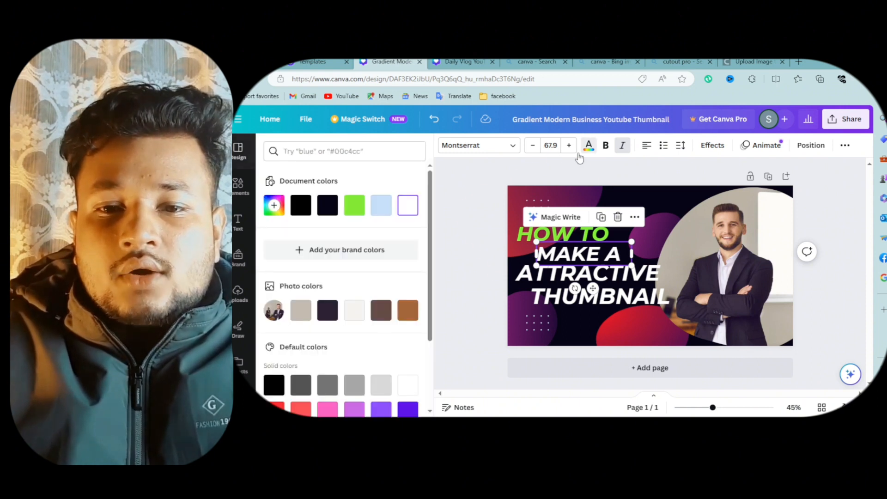
left_click(354, 205)
scroll(343, 329, "down", 3)
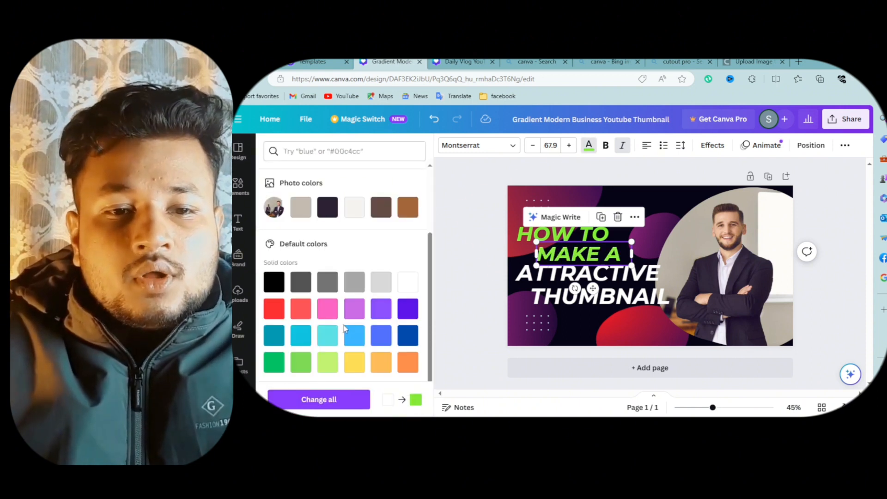
left_click(275, 308)
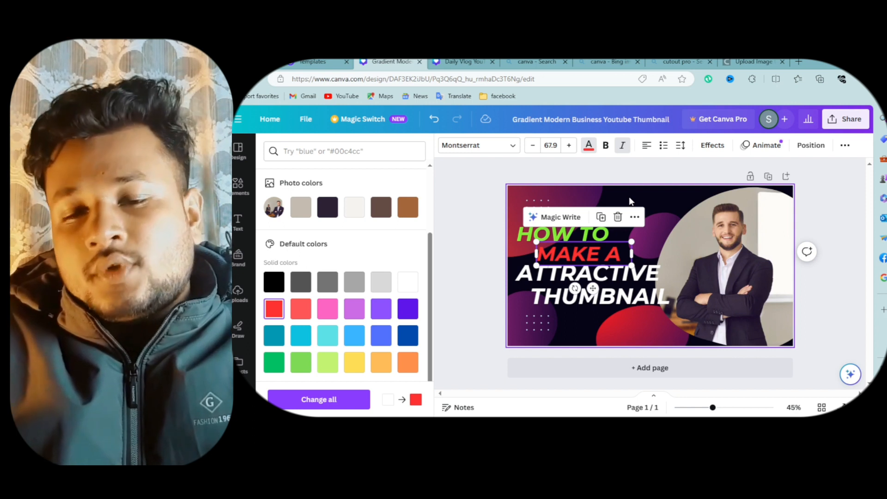
- Set the page background to the dark navy gradient after trying several solid colors and gradients
left_click(638, 195)
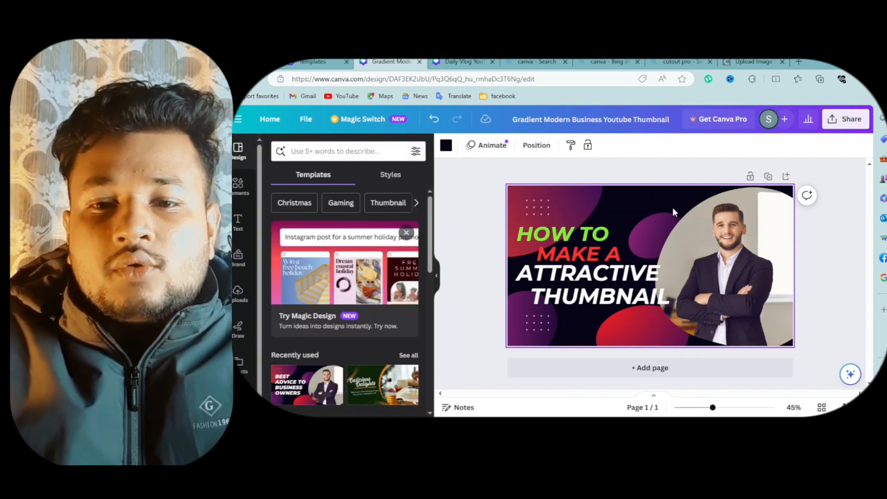
left_click(446, 146)
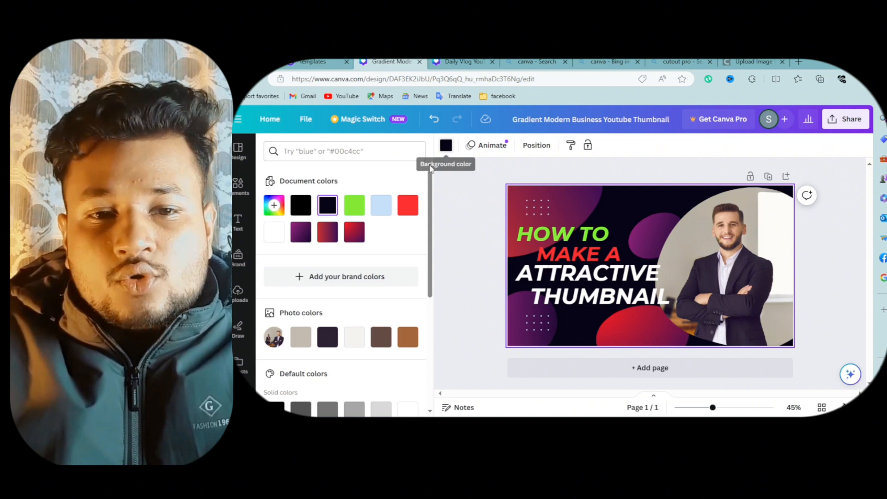
left_click(379, 203)
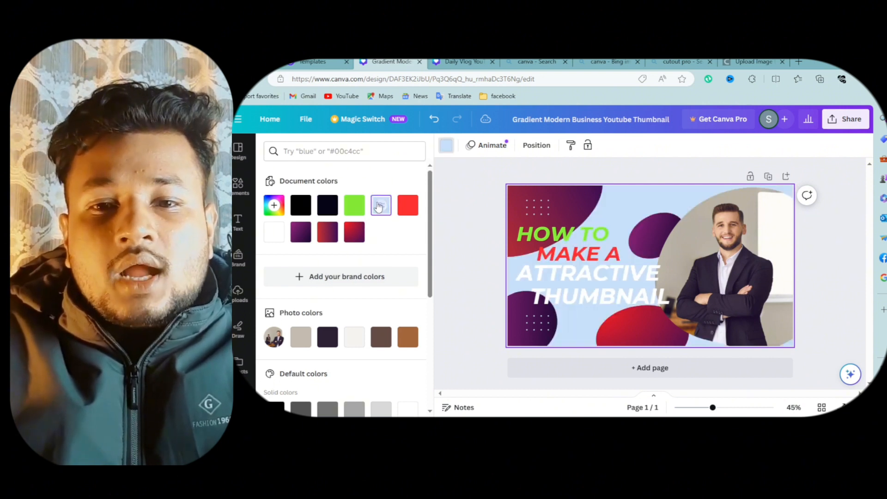
left_click(408, 204)
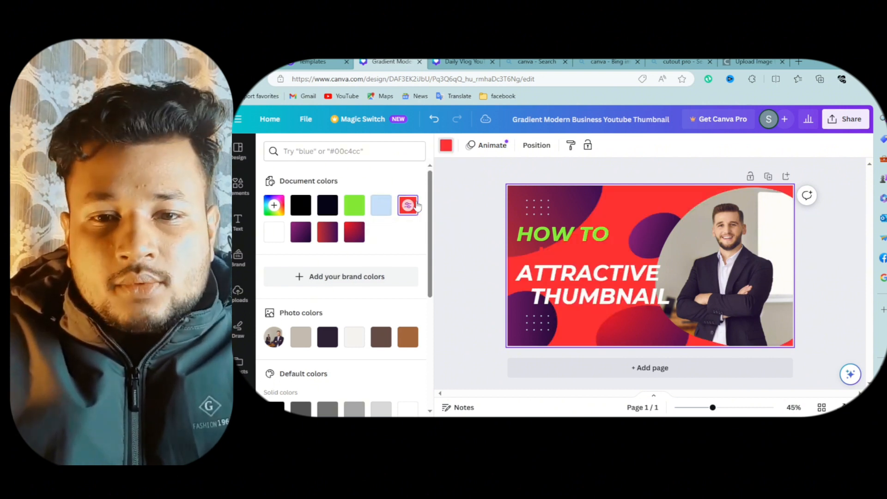
left_click(327, 232)
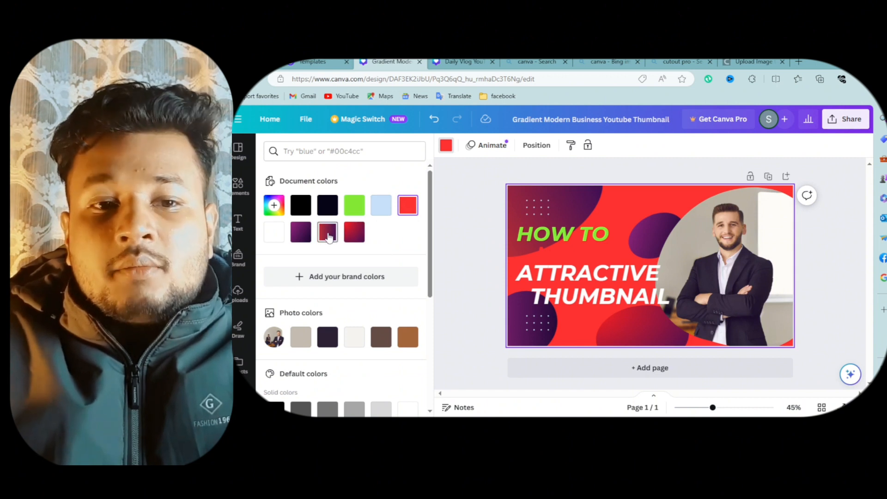
scroll(367, 296, "down", 5)
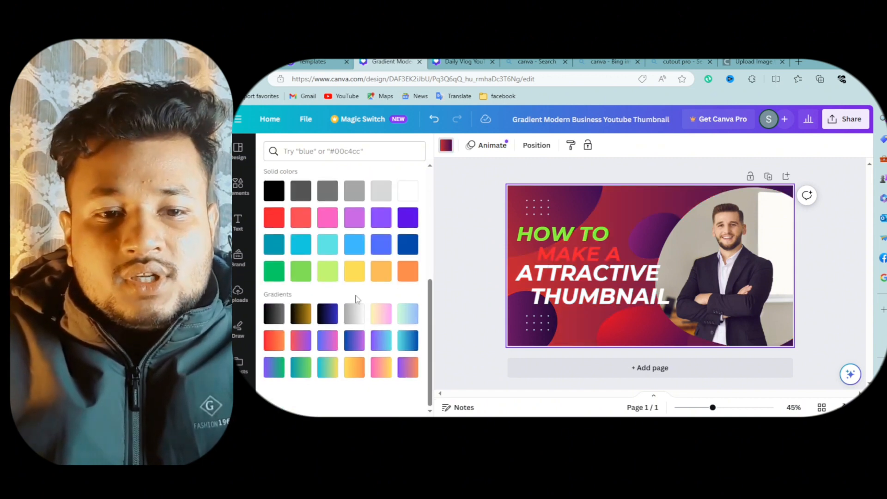
left_click(327, 314)
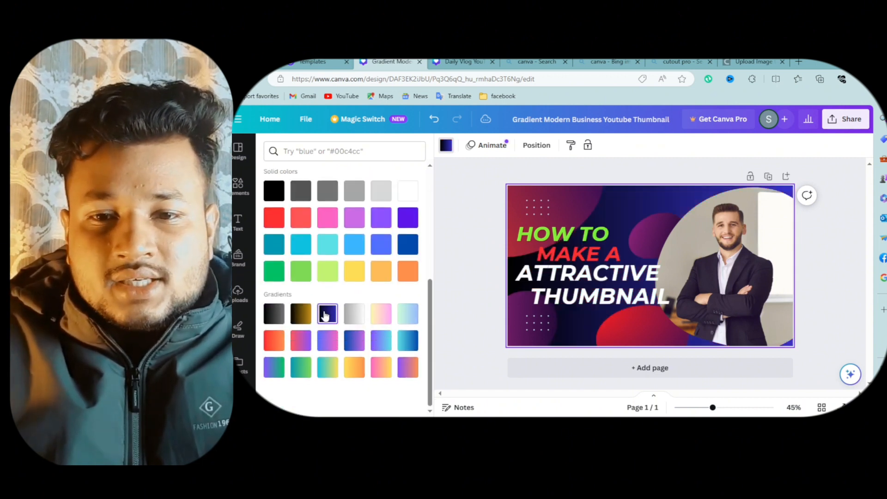
left_click(355, 311)
left_click(378, 314)
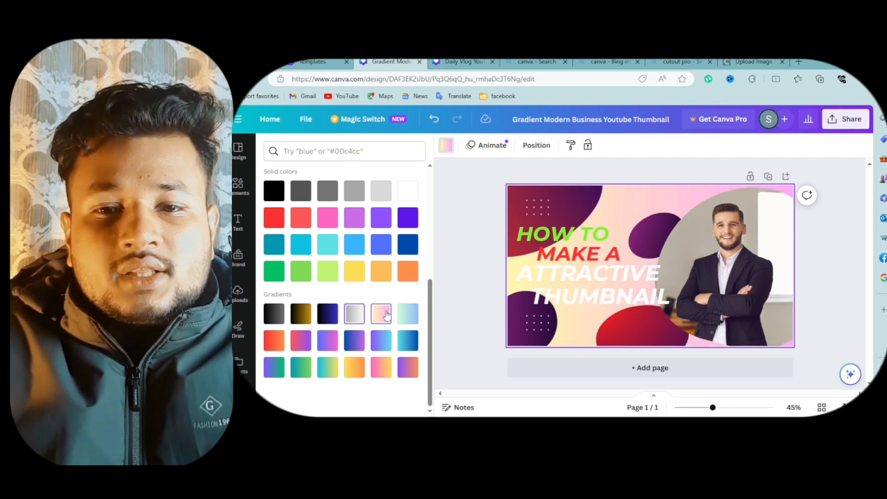
left_click(326, 314)
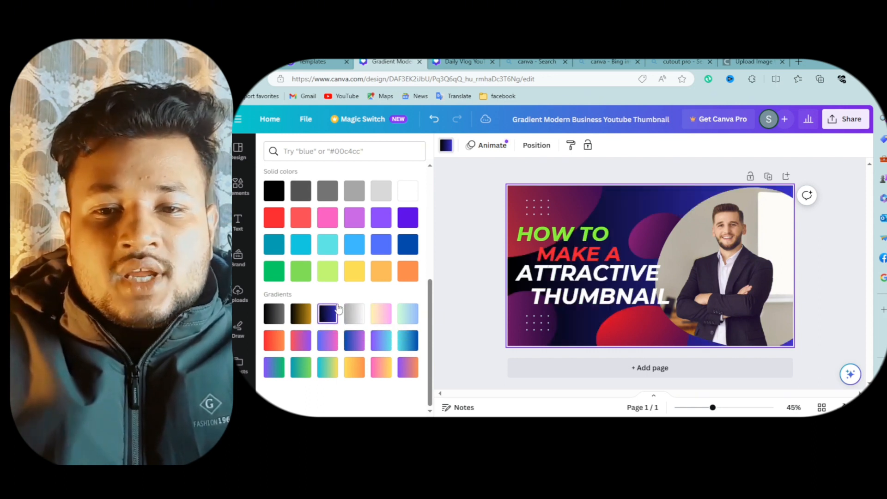
- Recolor the top-left blob shape light red and the bottom-left dot pattern pink
left_click(563, 215)
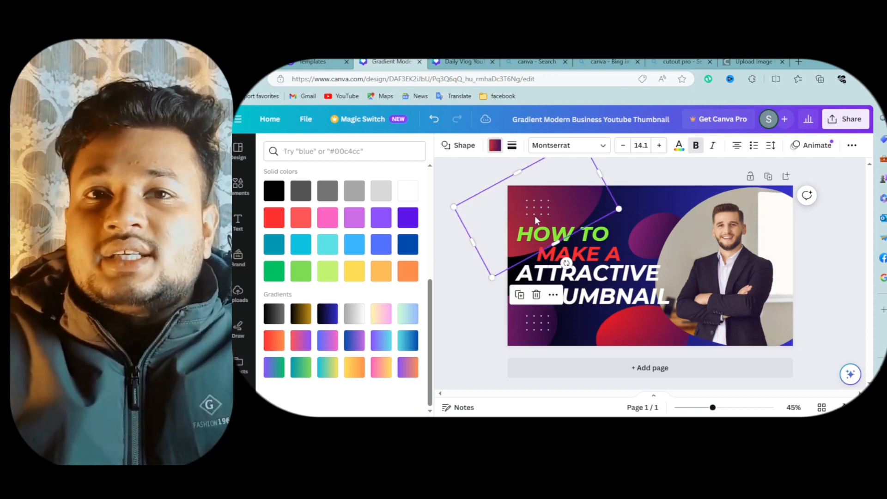
left_click(298, 226)
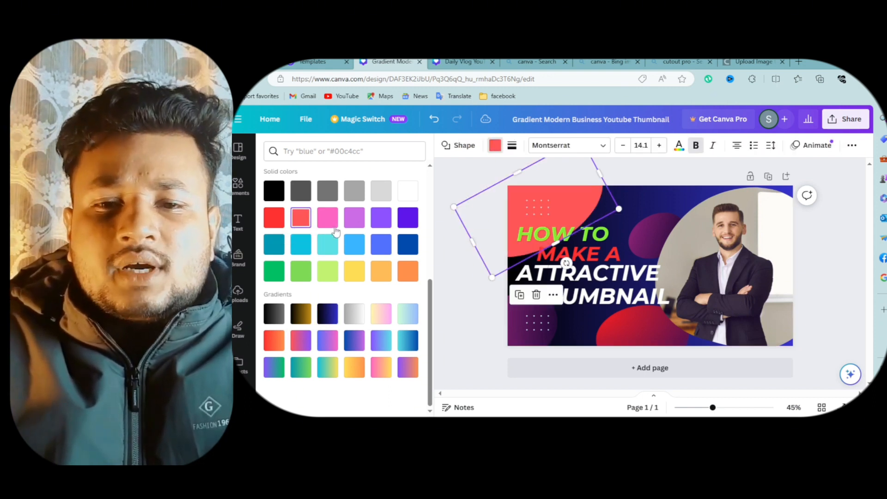
left_click(529, 335)
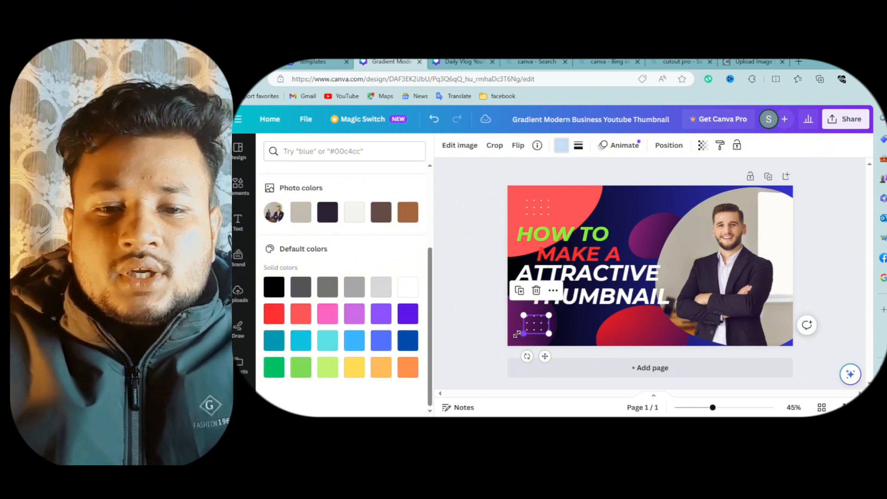
left_click(329, 315)
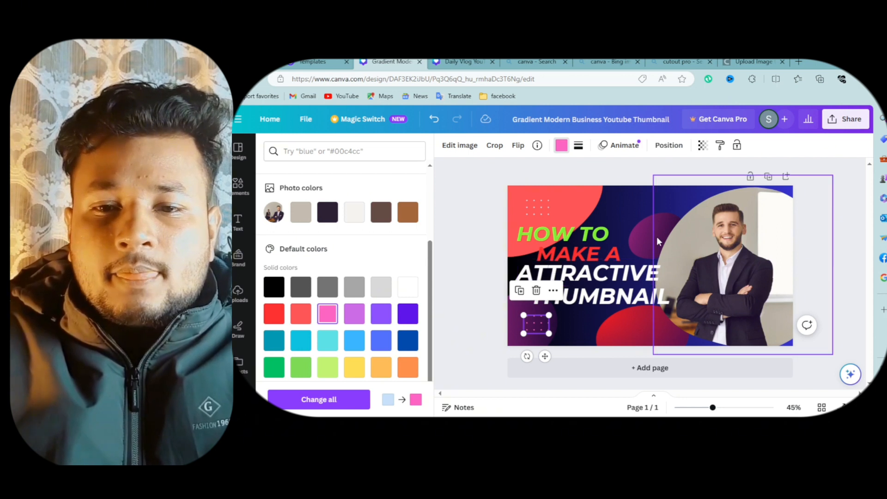
- Recolor the blob behind the photo light gray and the bottom blob purple, then deselect
left_click(642, 236)
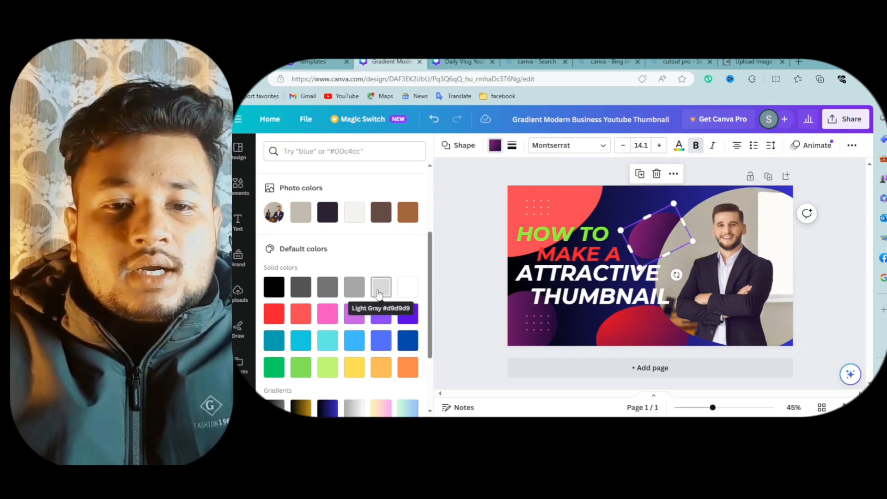
left_click(379, 294)
left_click(626, 334)
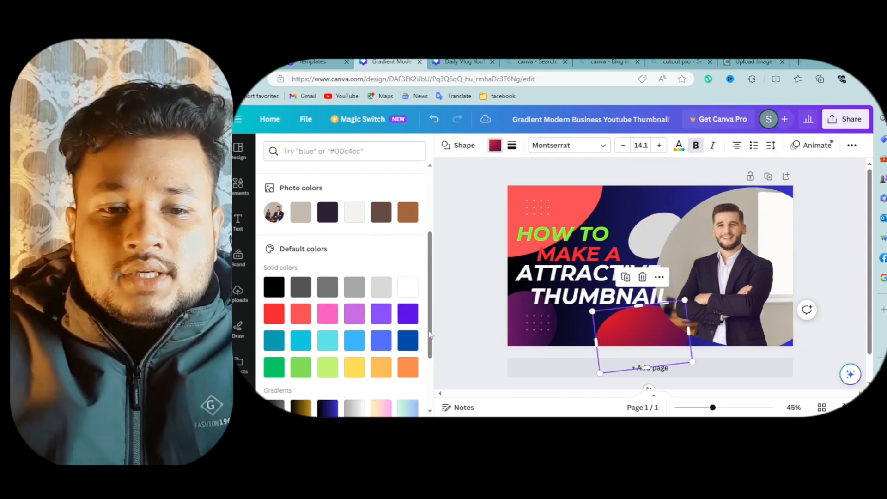
left_click(407, 313)
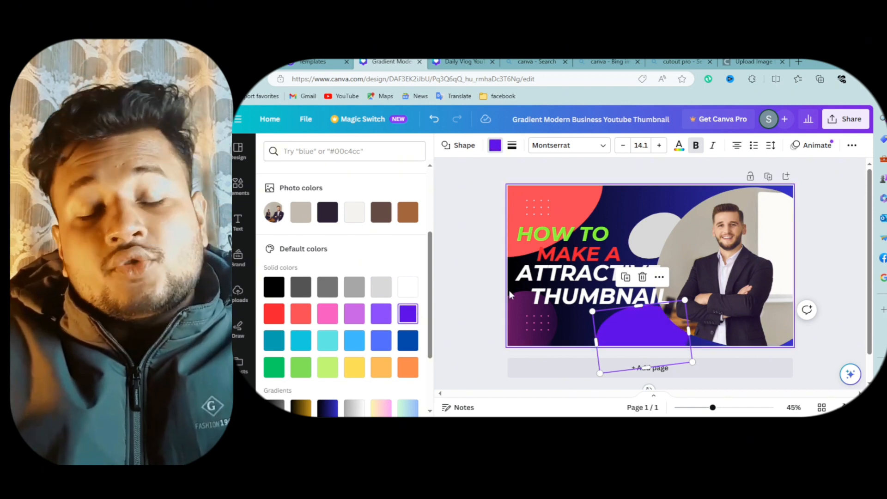
left_click(633, 209)
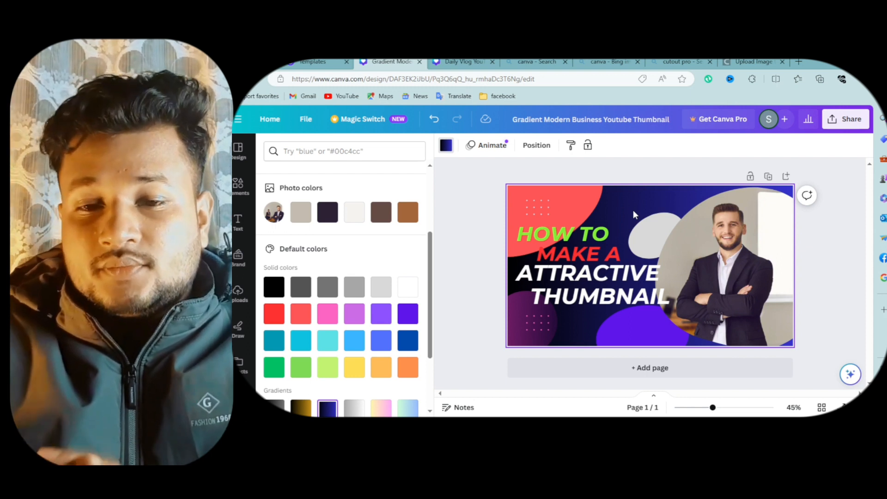
left_click(481, 179)
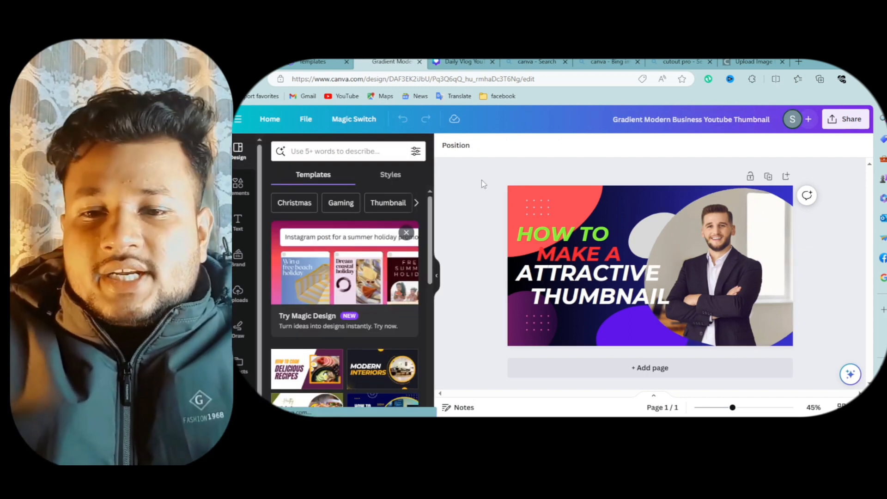
- Move the man's photo slightly to the left
left_click(732, 274)
mouse_move(732, 274)
left_mouse_down()
mouse_move(697, 265)
mouse_move(726, 274)
mouse_move(707, 277)
mouse_move(725, 272)
left_mouse_up()
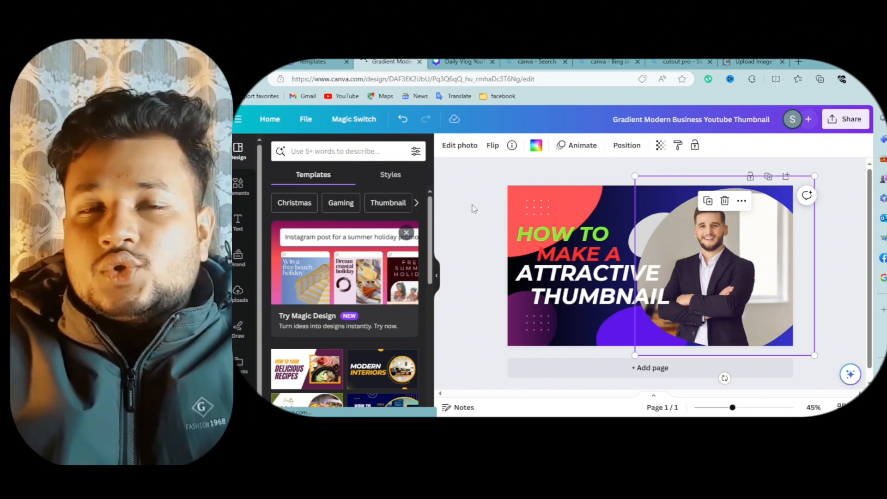
- Import the image 1433189557.png from the Downloads folder into the design
left_click(306, 120)
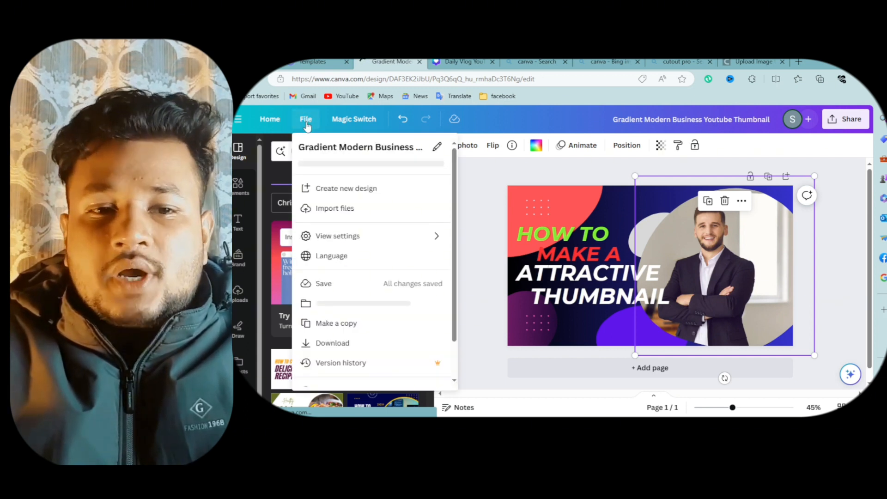
left_click(327, 213)
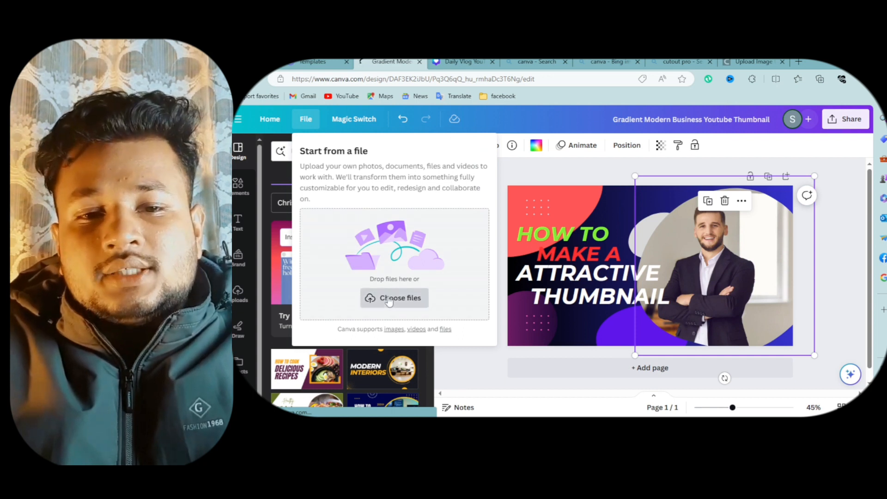
left_click(389, 299)
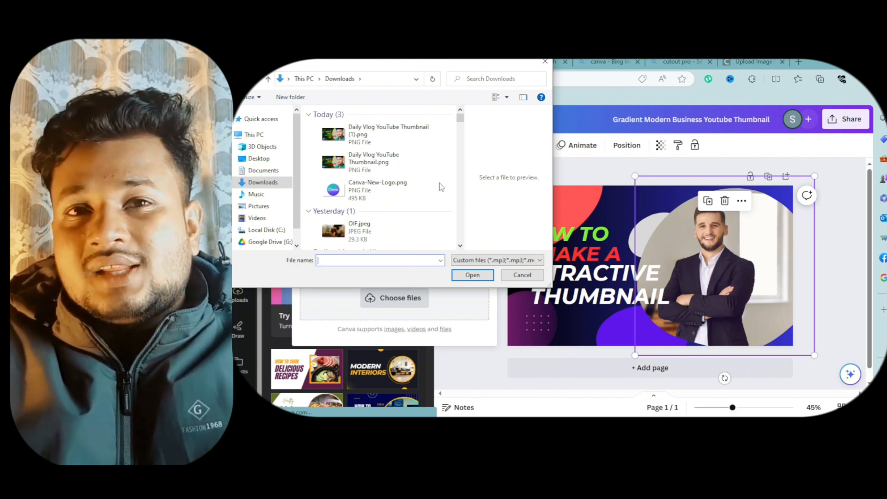
scroll(432, 187, "down", 10)
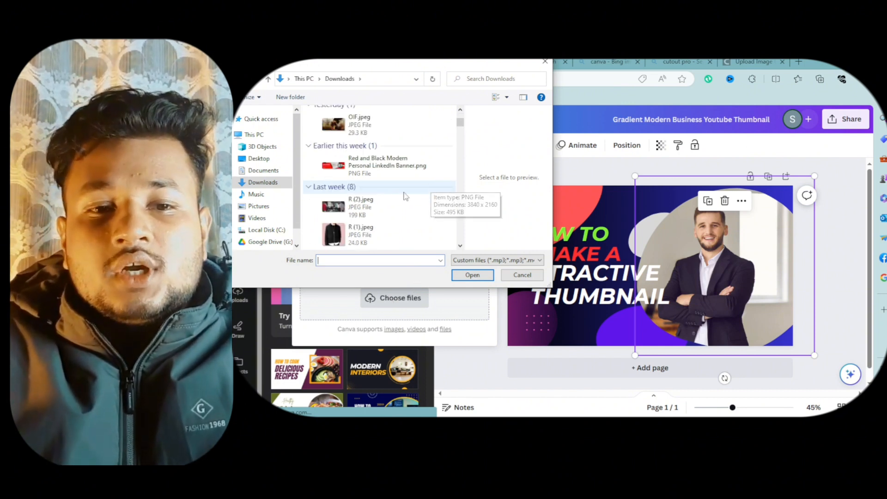
scroll(404, 194, "down", 10)
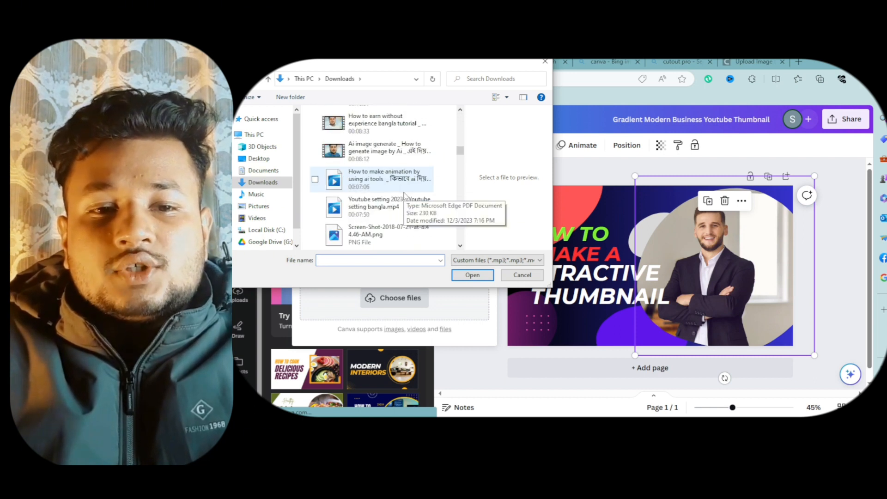
scroll(404, 194, "down", 10)
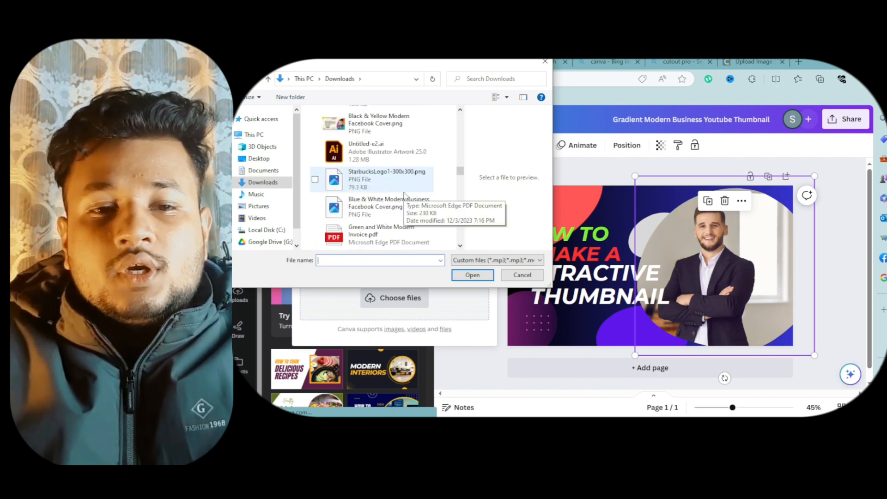
scroll(404, 194, "up", 3)
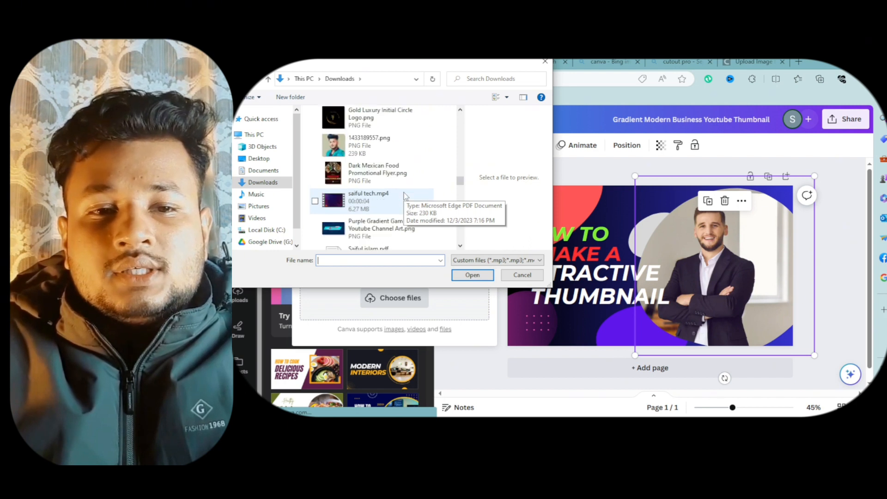
left_click(369, 146)
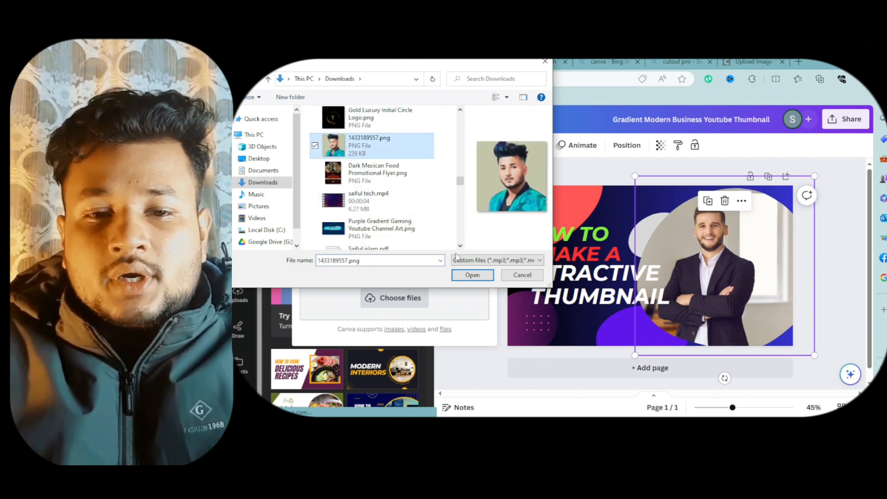
left_click(472, 275)
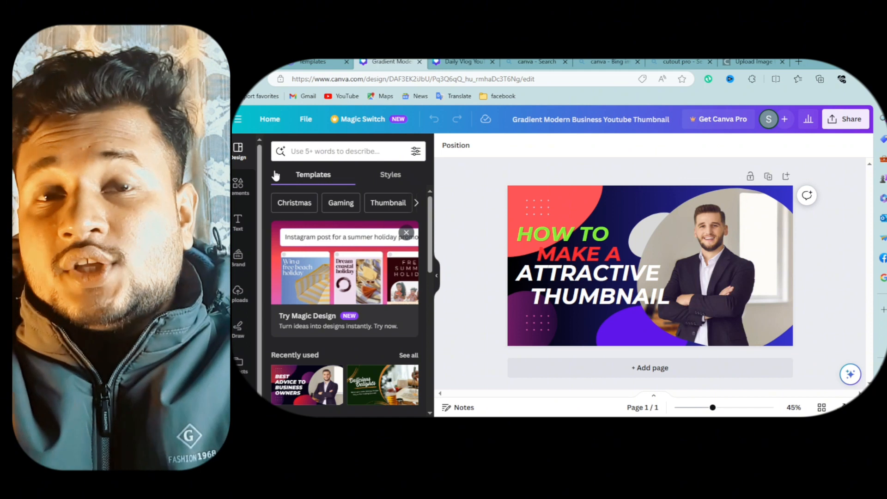
- Replace the man's photo in the circular frame with your own uploaded portrait
left_click(239, 295)
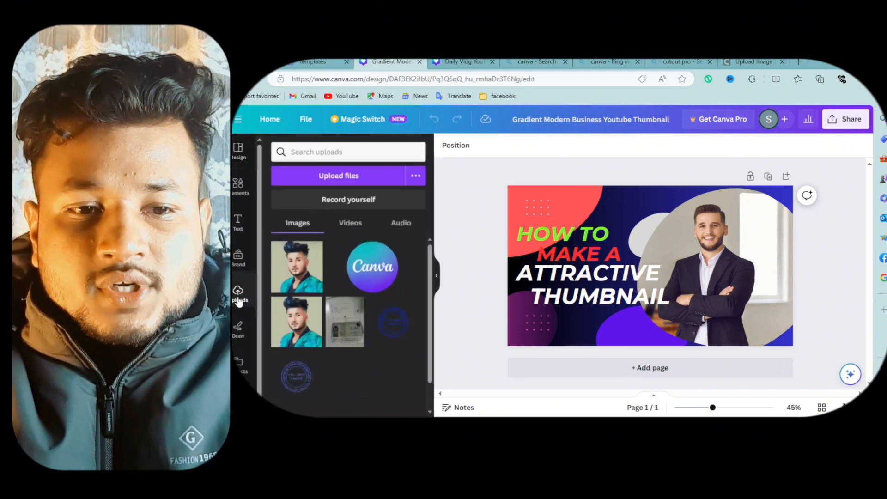
mouse_move(298, 289)
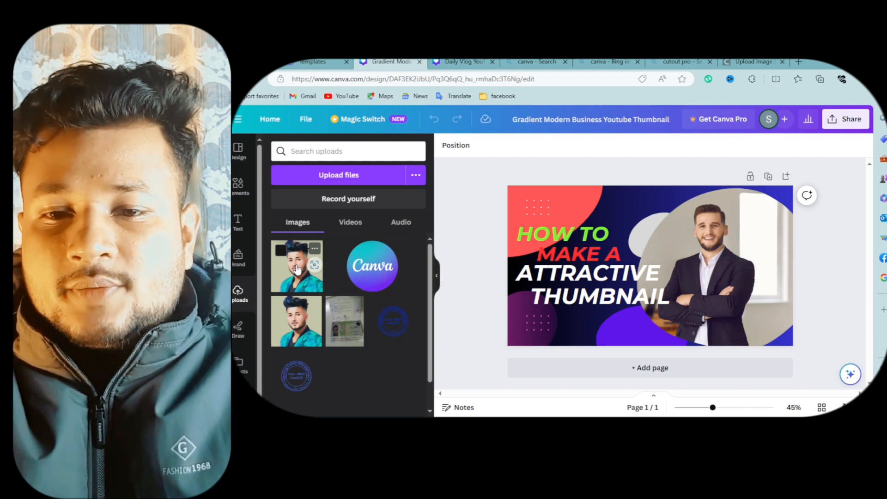
left_click_drag(298, 270, 597, 233)
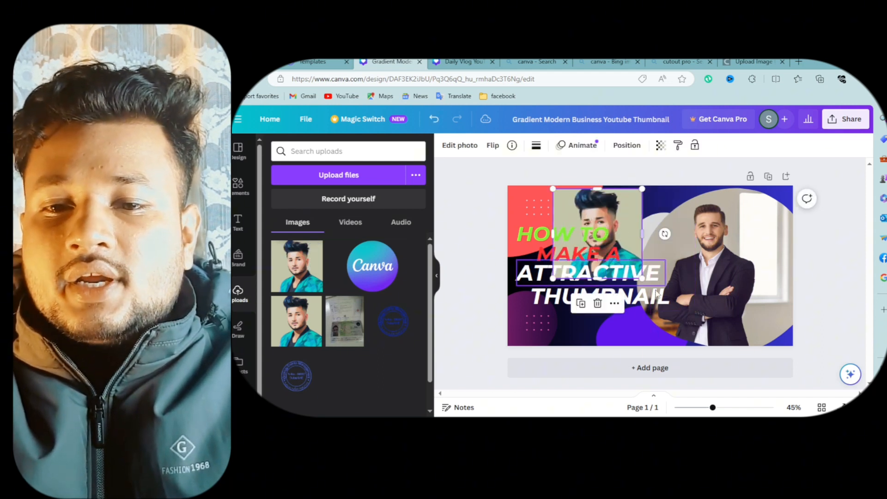
left_click_drag(640, 278, 678, 330)
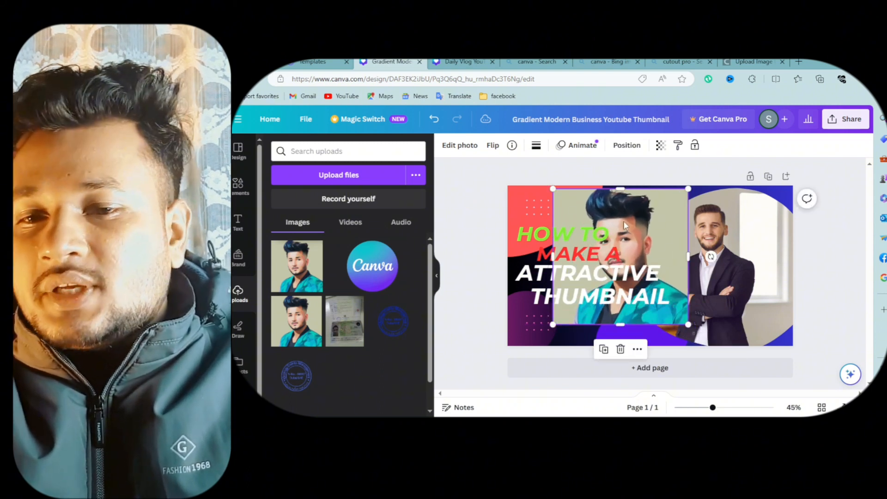
left_click_drag(624, 225, 727, 245)
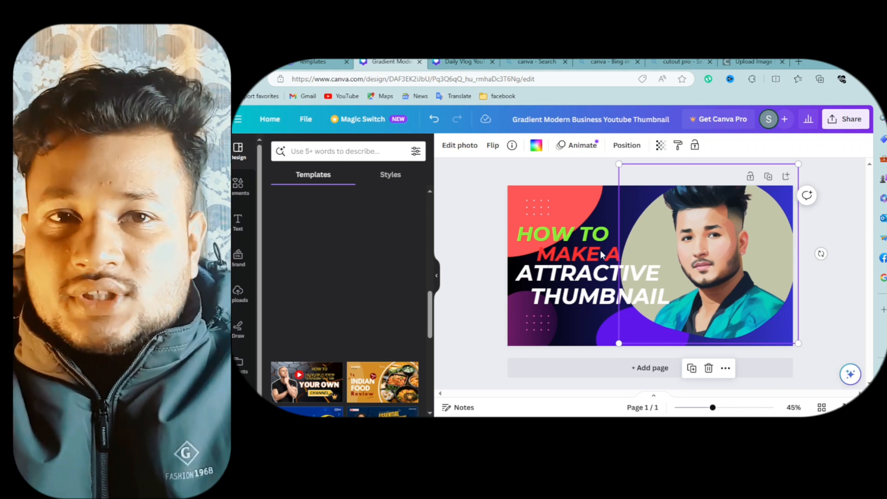
- Add a starburst-shaped frame from the Elements frames collection to the design
left_click(245, 195)
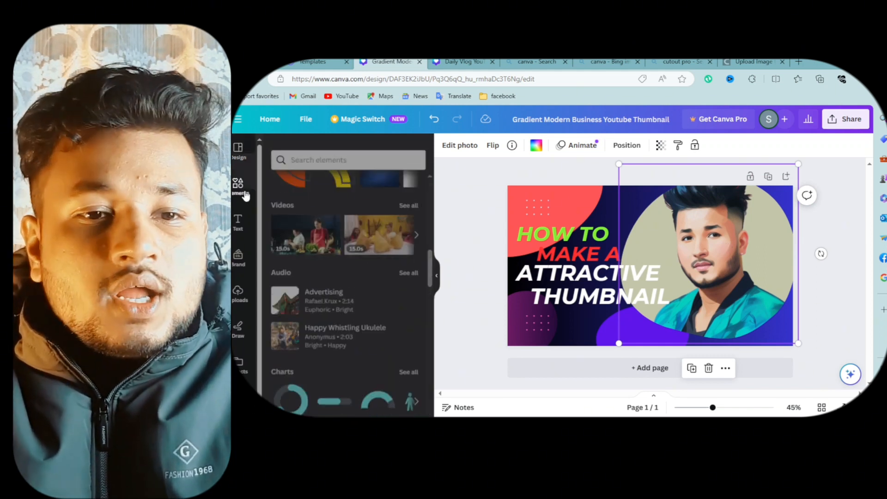
scroll(340, 241, "down", 10)
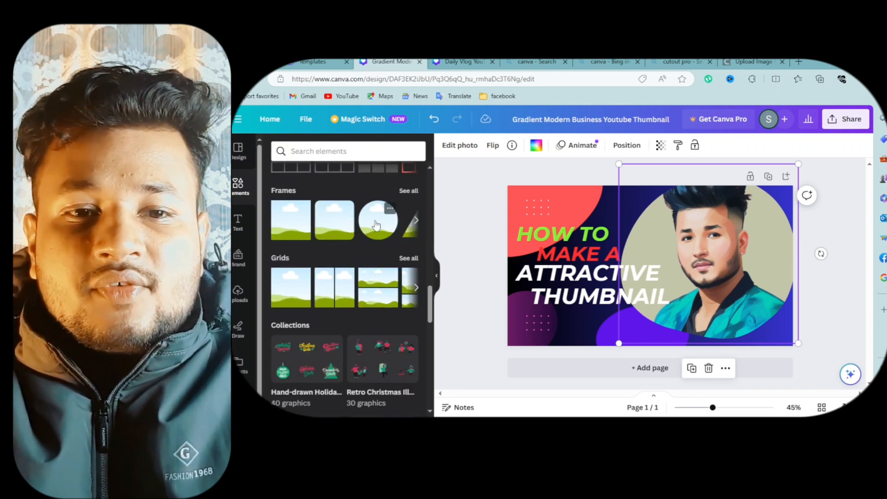
left_click(416, 220)
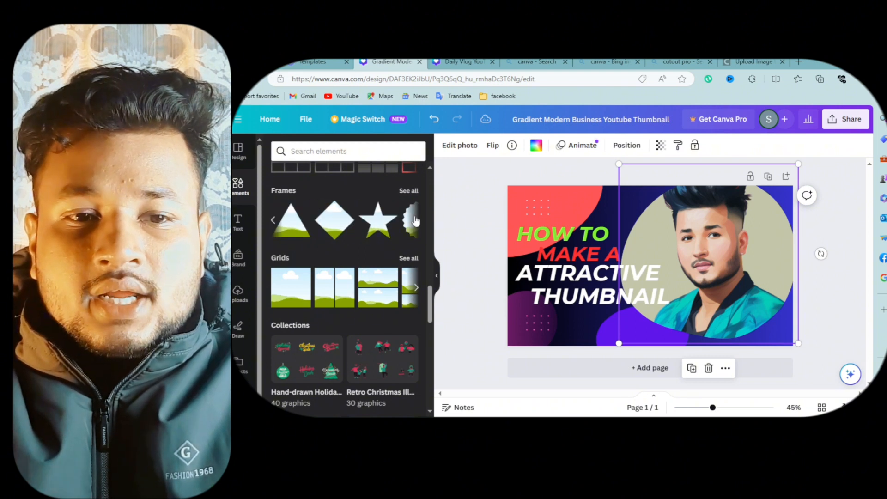
left_click(416, 220)
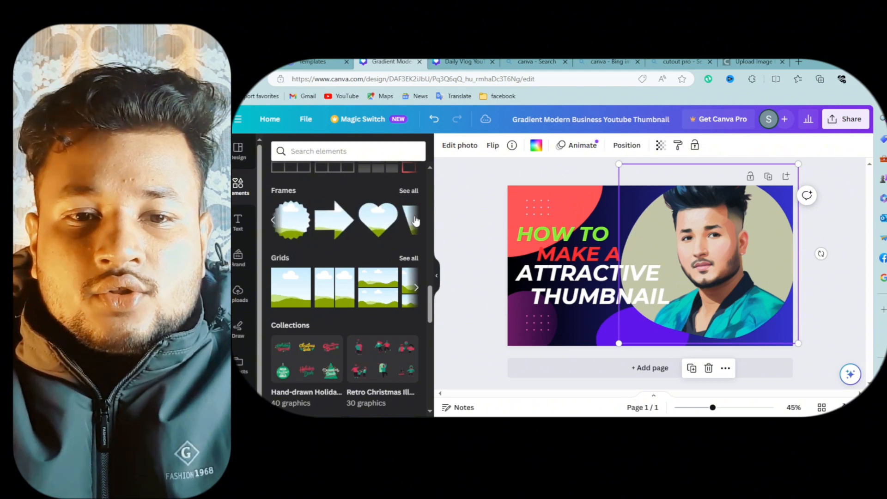
left_click(303, 225)
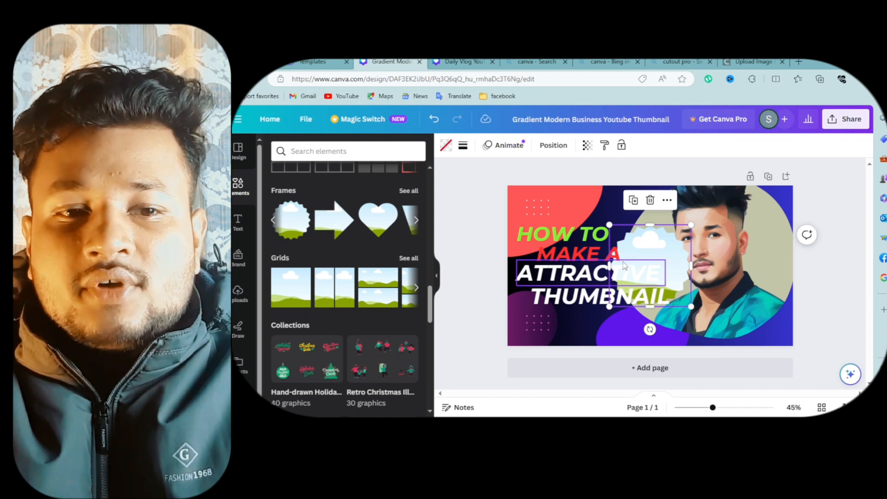
- Delete the circular photo frame holding the portrait
left_click(742, 237)
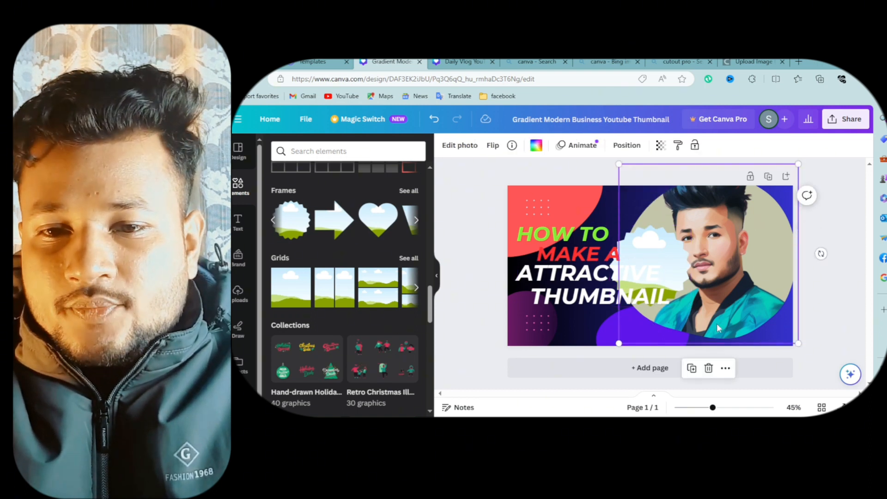
left_click(708, 368)
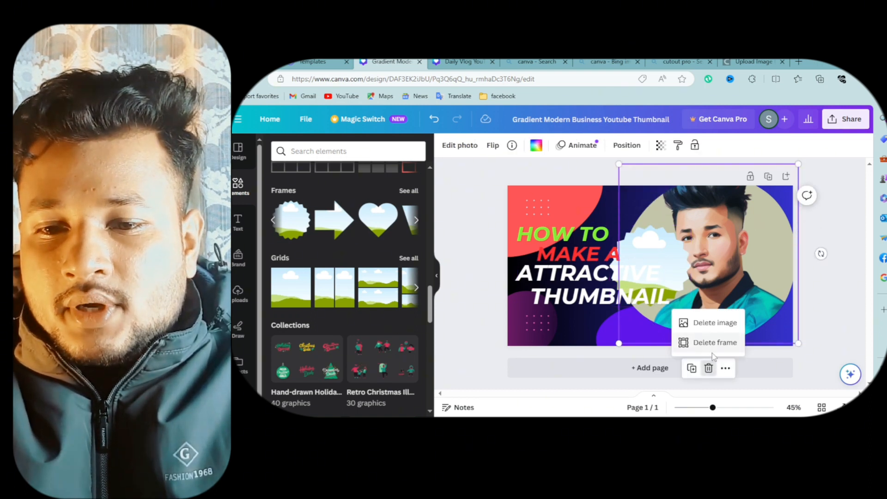
left_click(707, 343)
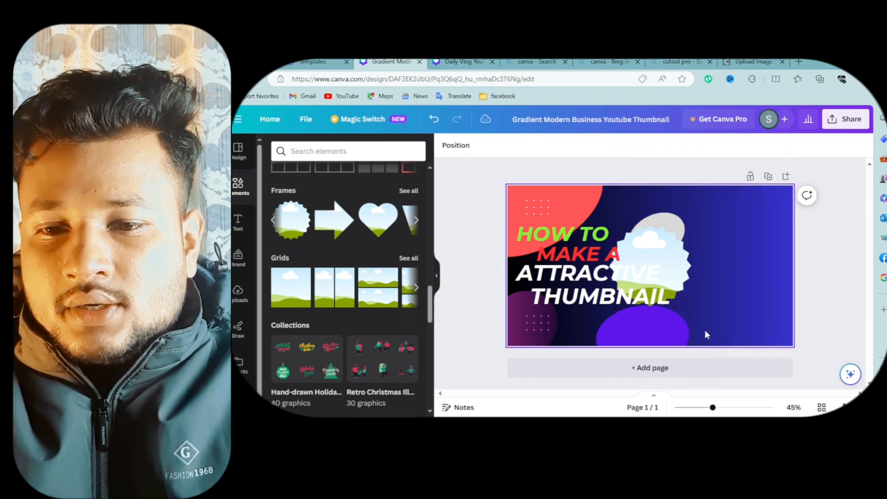
- Move the starburst frame to the right side of the thumbnail and enlarge it
left_click_drag(669, 269, 717, 246)
left_click_drag(755, 314, 777, 323)
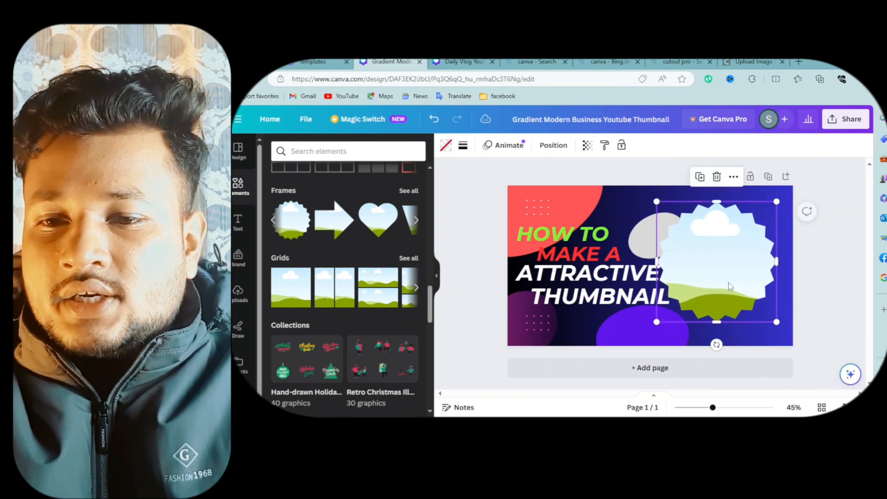
left_click_drag(732, 278, 741, 276)
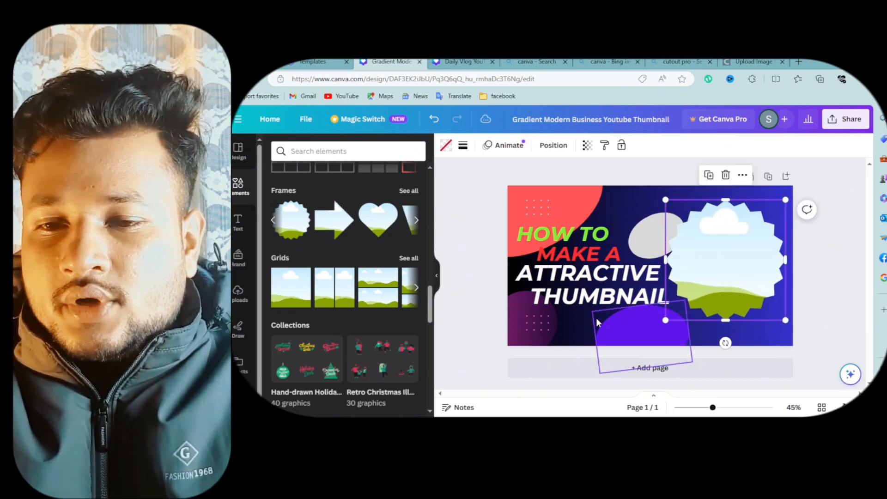
- Drop your uploaded portrait into the starburst frame
left_click(576, 327)
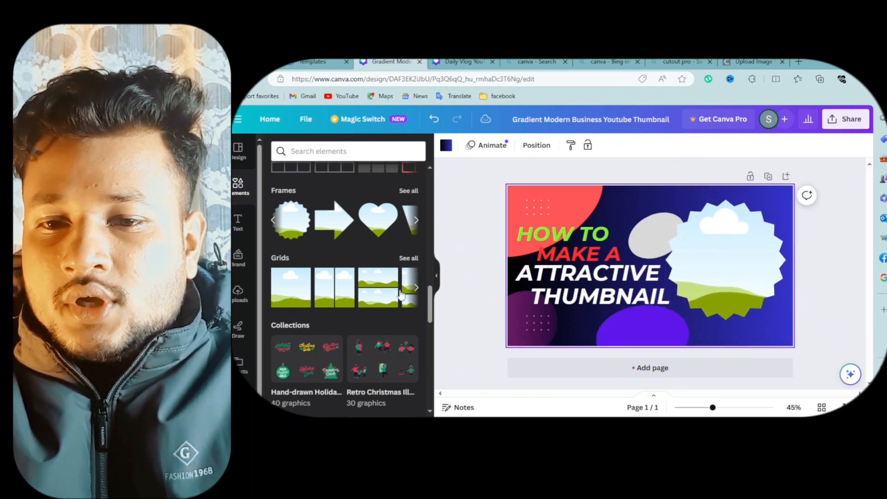
left_click(239, 292)
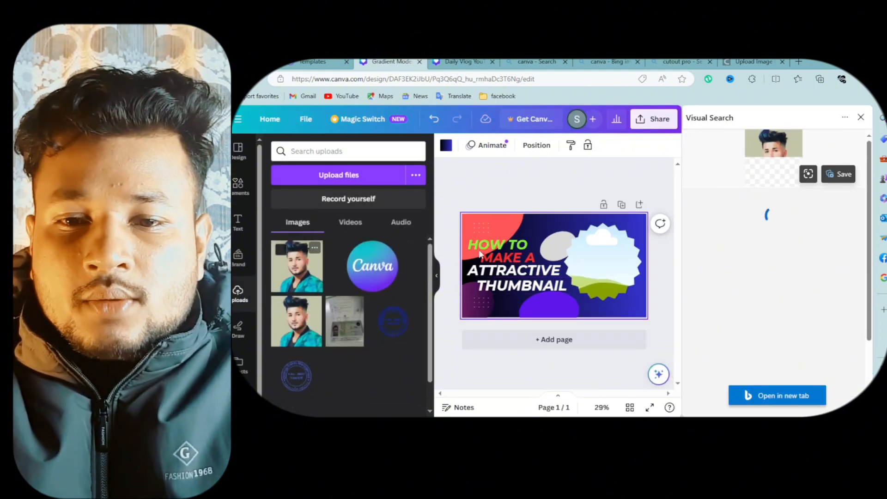
left_click(861, 116)
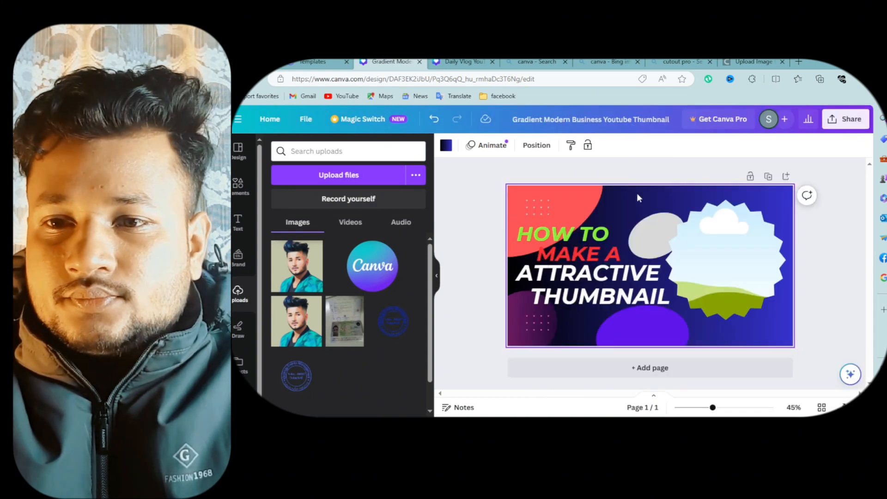
left_click(298, 280)
left_click_drag(673, 255, 726, 245)
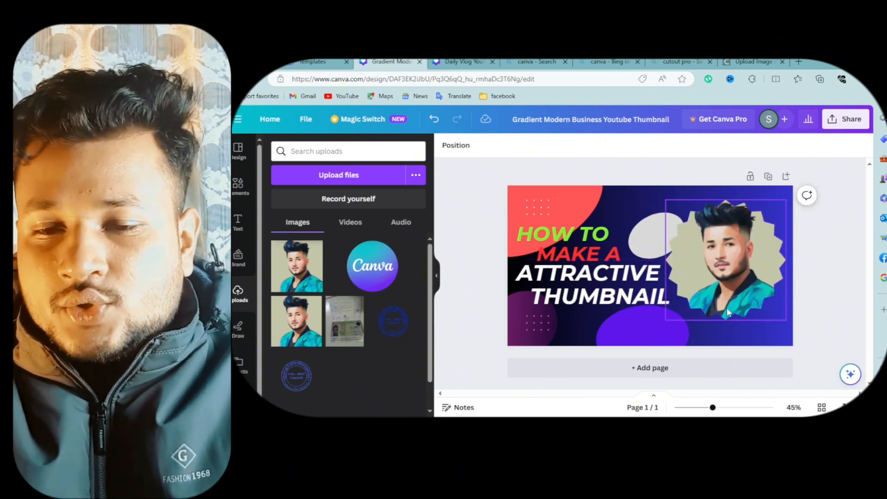
- Delete the red blob shape in the top-left corner
left_click(570, 212)
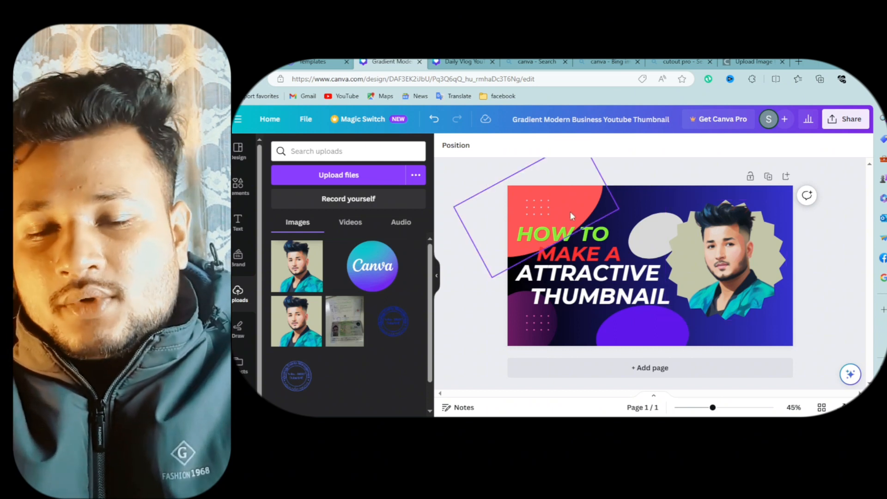
left_click_drag(588, 204, 549, 210)
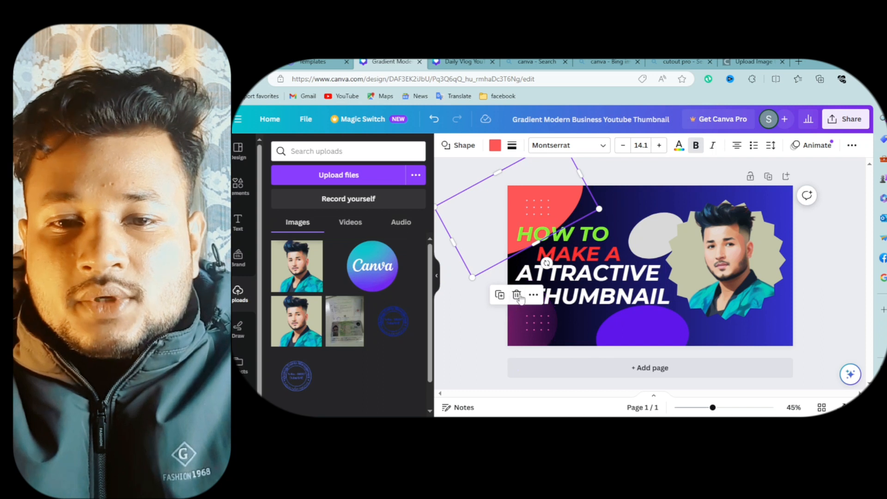
left_click(517, 295)
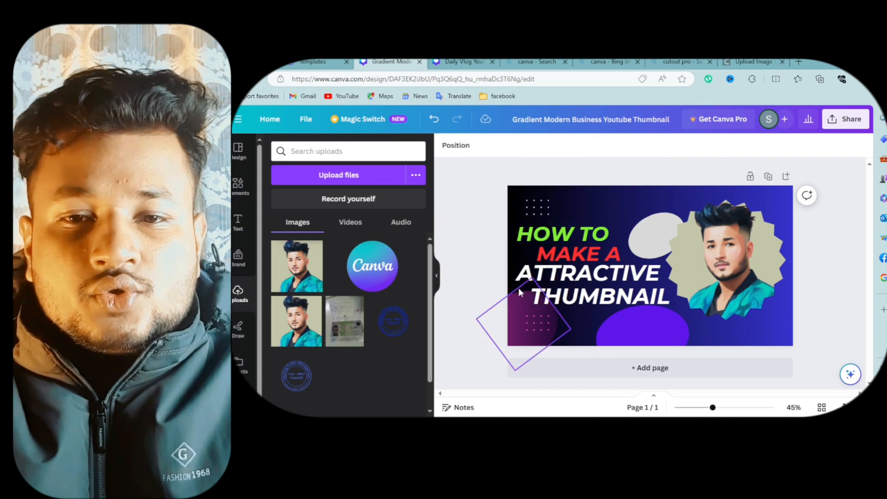
left_click(239, 186)
scroll(328, 249, "down", 10)
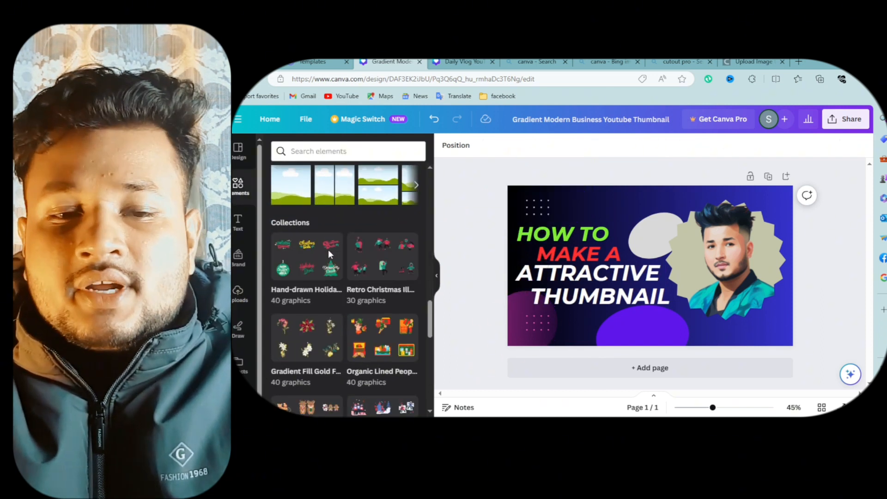
scroll(328, 250, "up", 5)
scroll(329, 252, "up", 10)
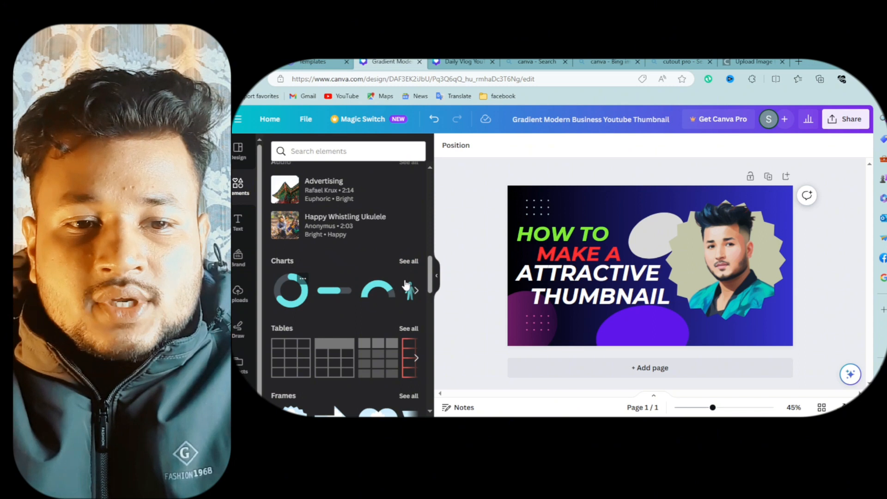
left_click_drag(654, 250, 583, 222)
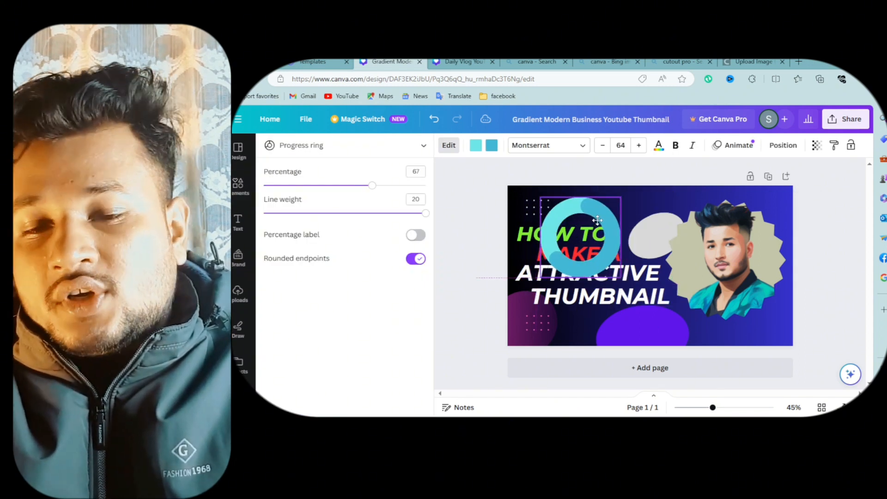
left_click(580, 171)
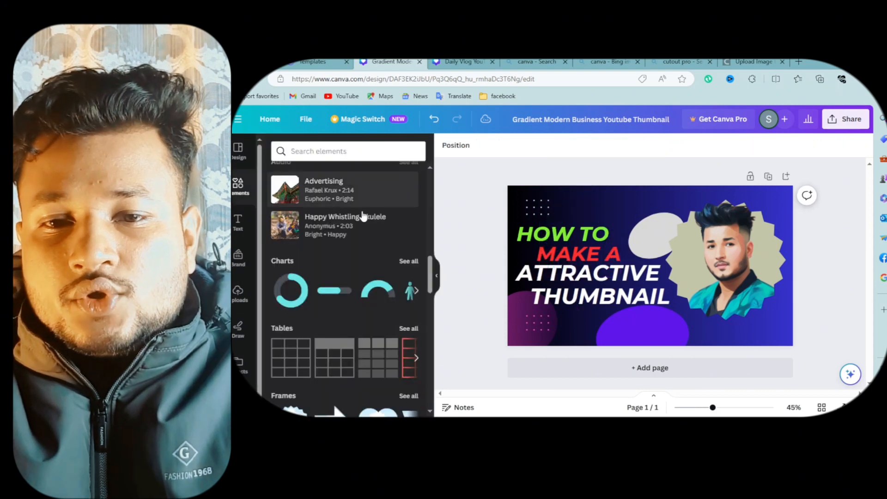
- Add the orange arc graphic from Photos and place it in the top-right corner
scroll(322, 242, "up", 4)
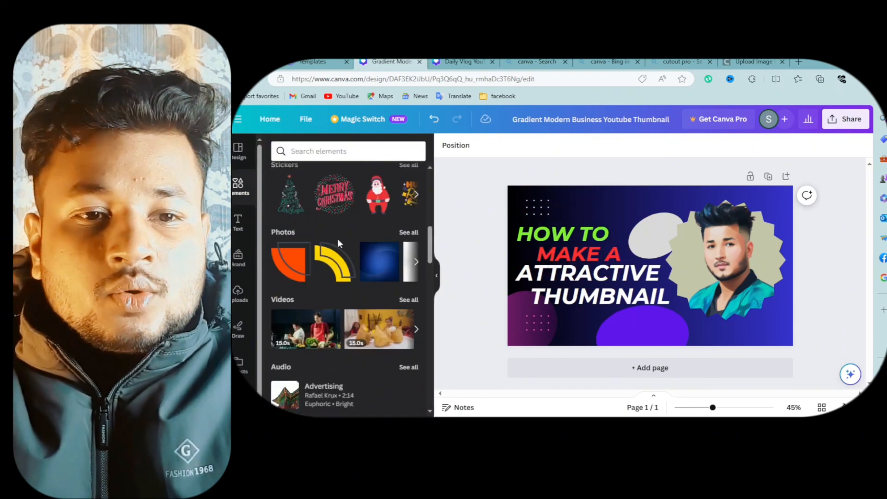
left_click(297, 268)
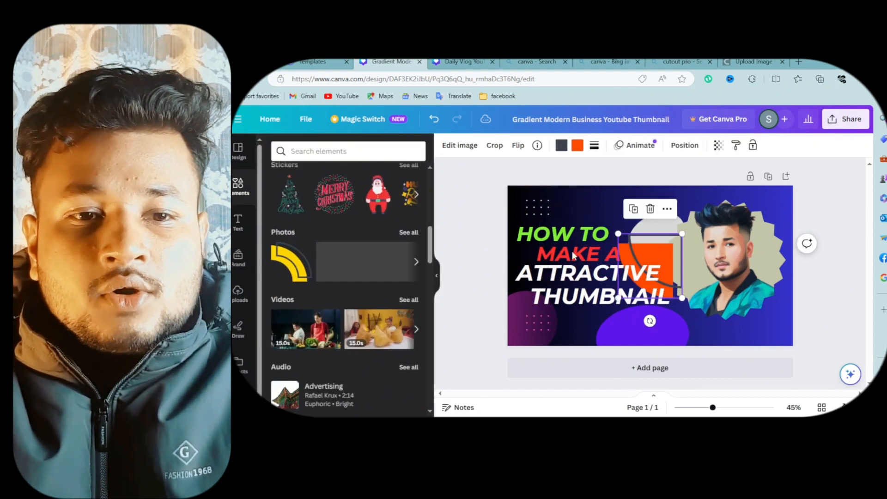
left_click_drag(619, 261, 773, 199)
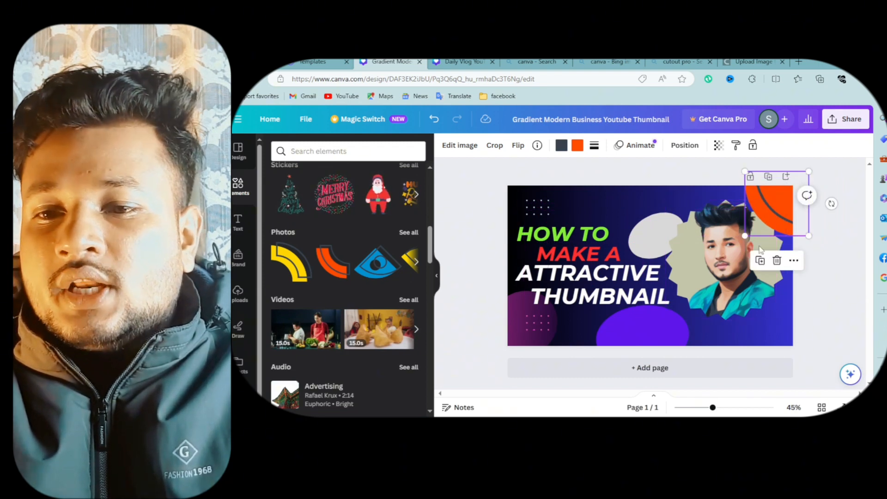
left_click(794, 262)
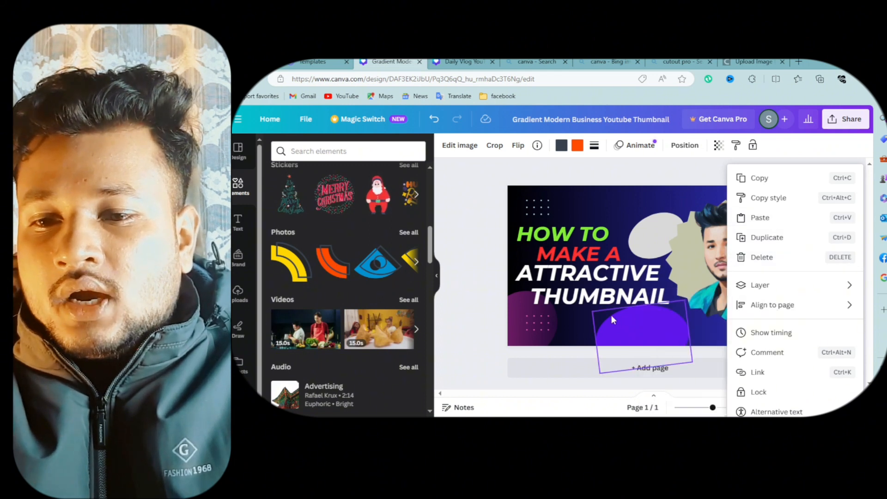
left_click(566, 317)
- Send the orange arc one layer backward so it sits behind the portrait frame
left_click_drag(723, 242, 730, 236)
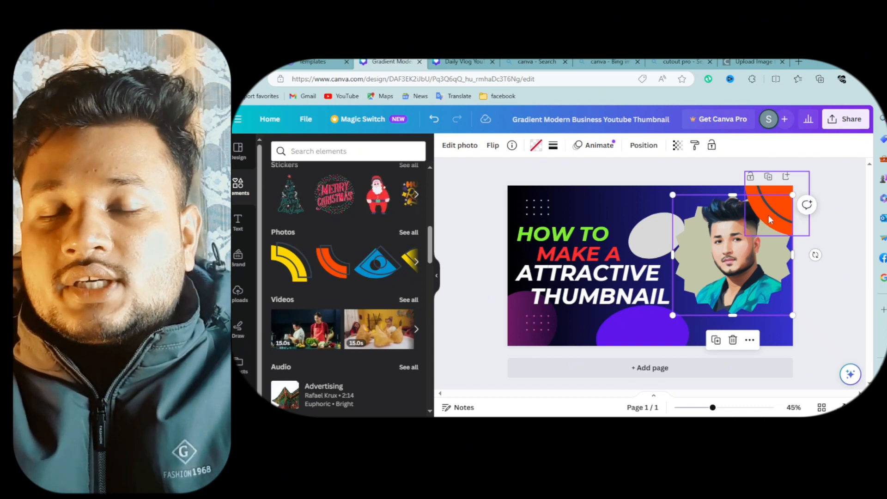
left_click(769, 215)
left_click(793, 262)
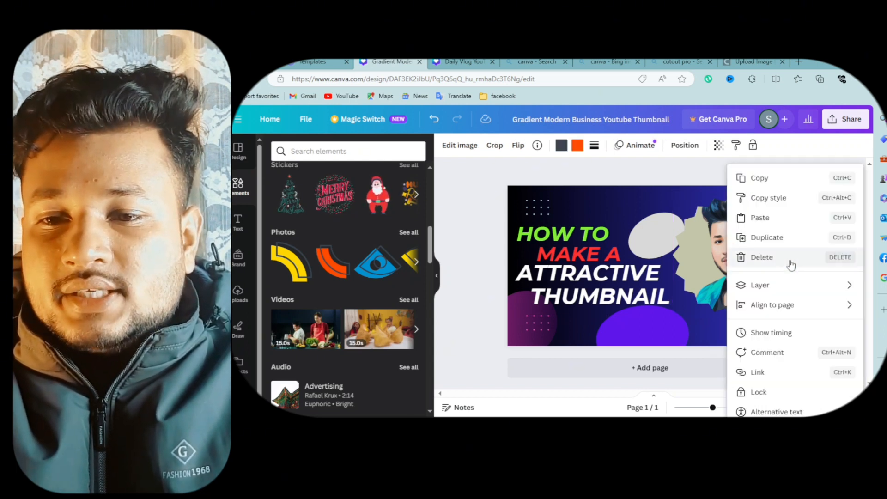
mouse_move(779, 292)
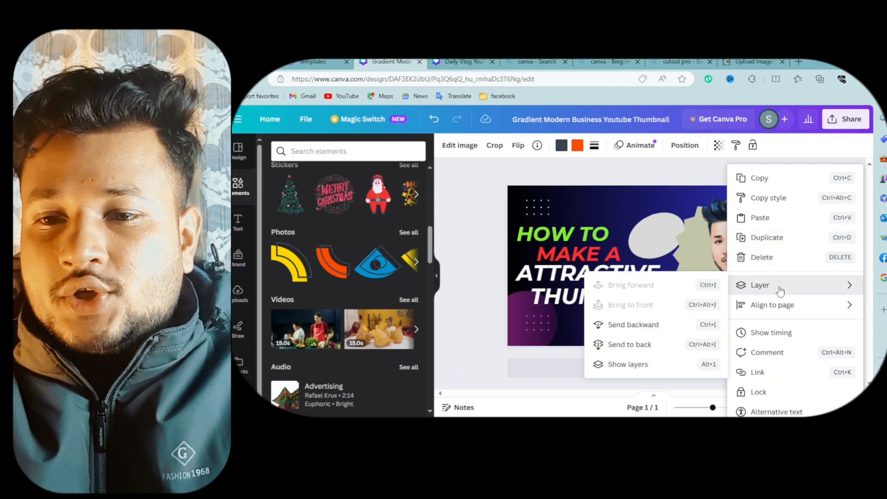
left_click(643, 326)
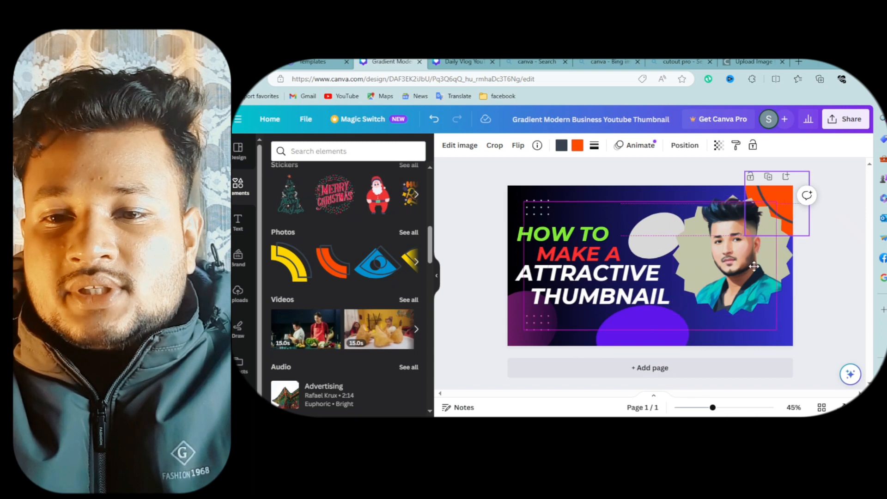
left_click_drag(754, 267, 758, 227)
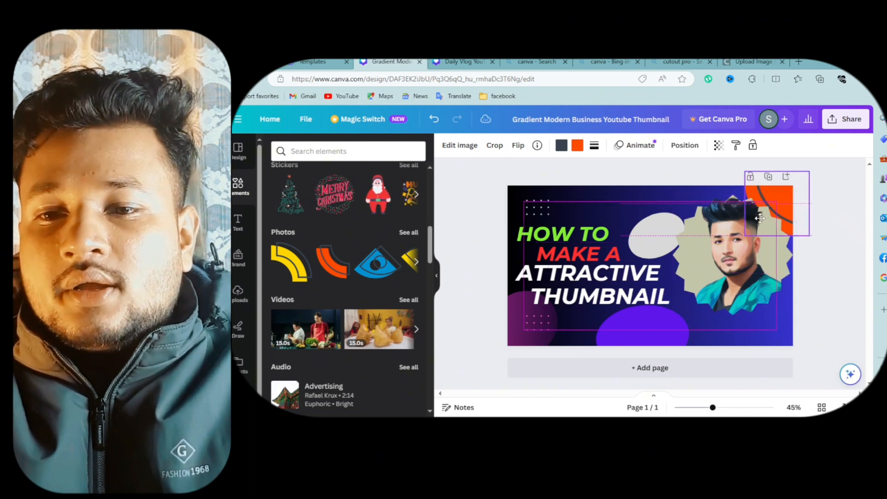
- Move the purple blob to the bottom-right corner and shift the ATTRACTIVE and THUMBNAIL lines slightly lower
left_click_drag(675, 321, 746, 316)
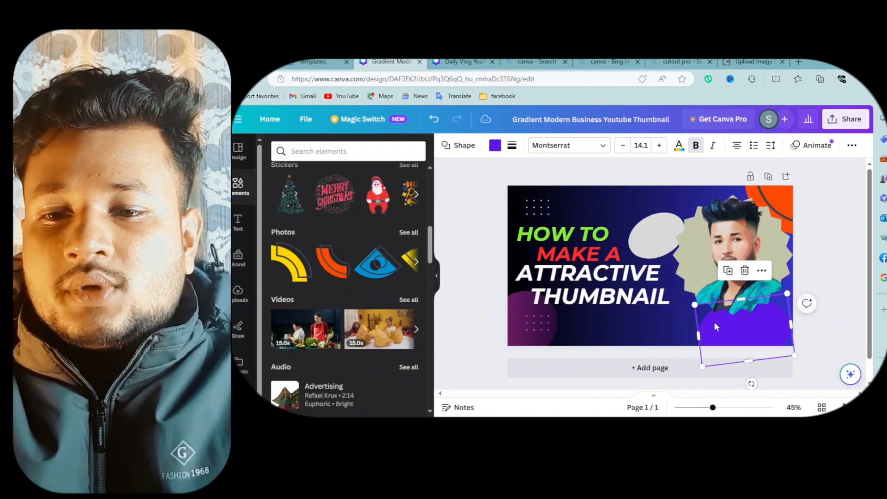
left_click_drag(619, 296, 625, 312)
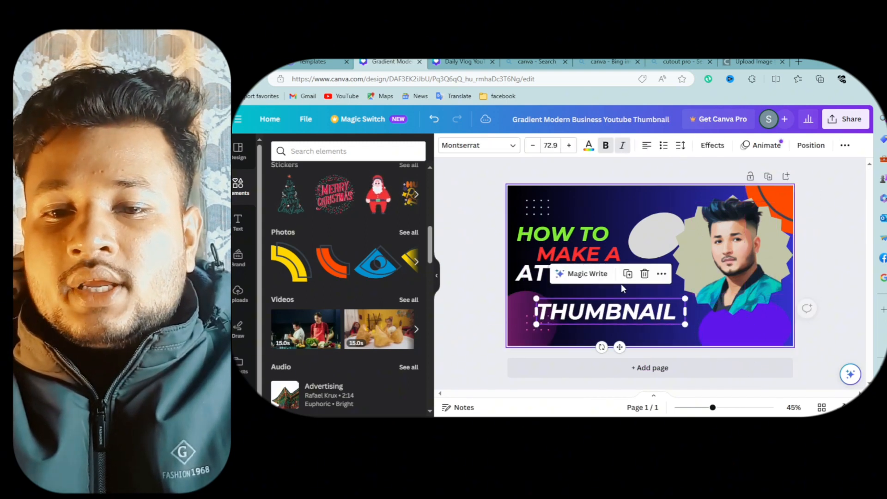
left_click_drag(530, 276, 549, 287)
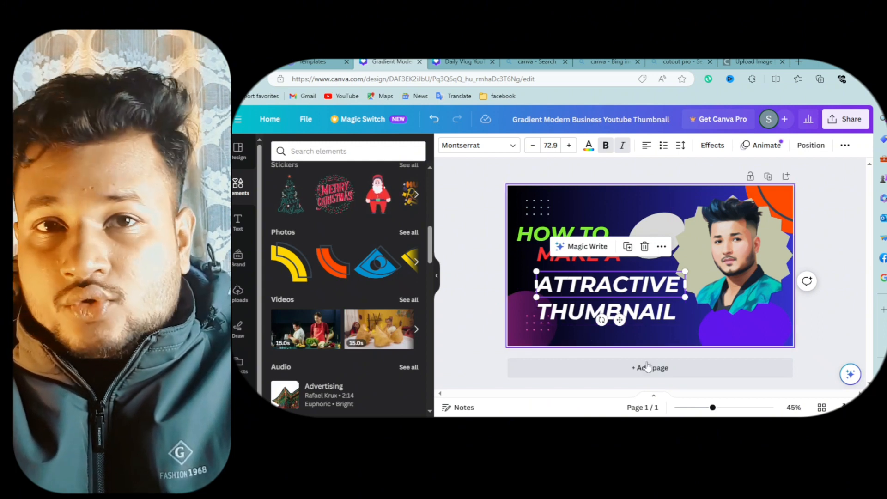
- Add a new blank page to the design
left_click(648, 368)
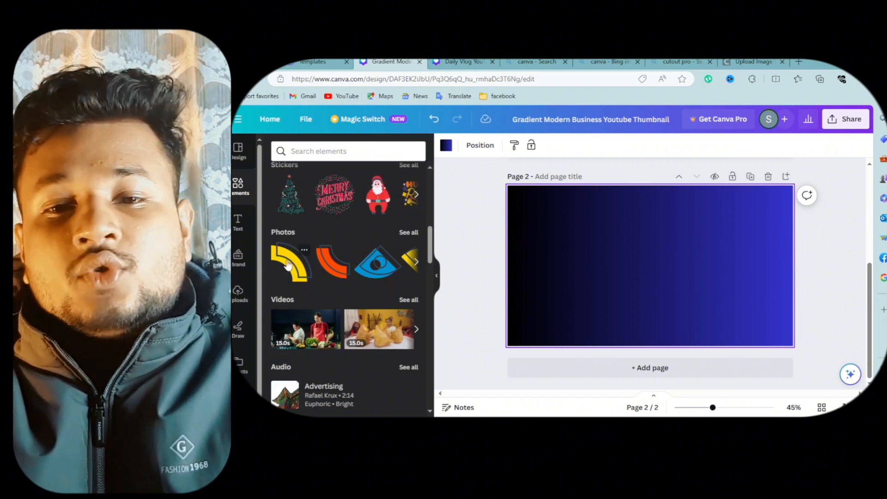
left_click(322, 261)
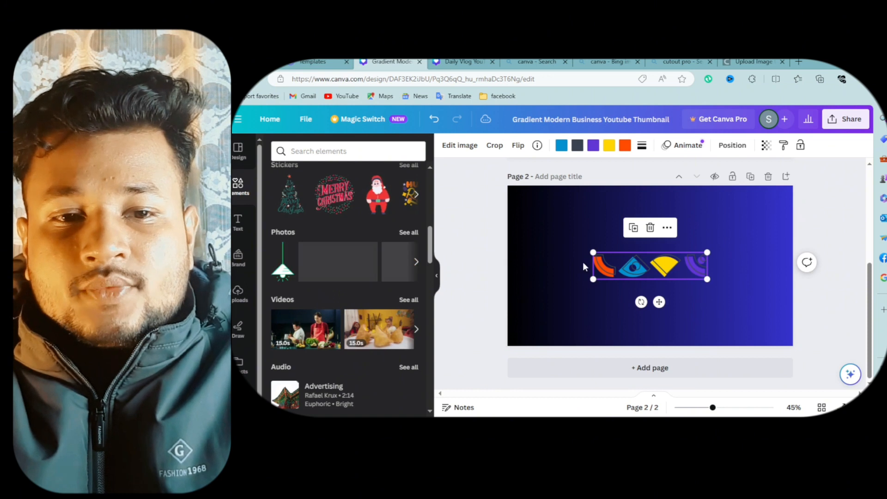
left_click_drag(600, 266, 525, 228)
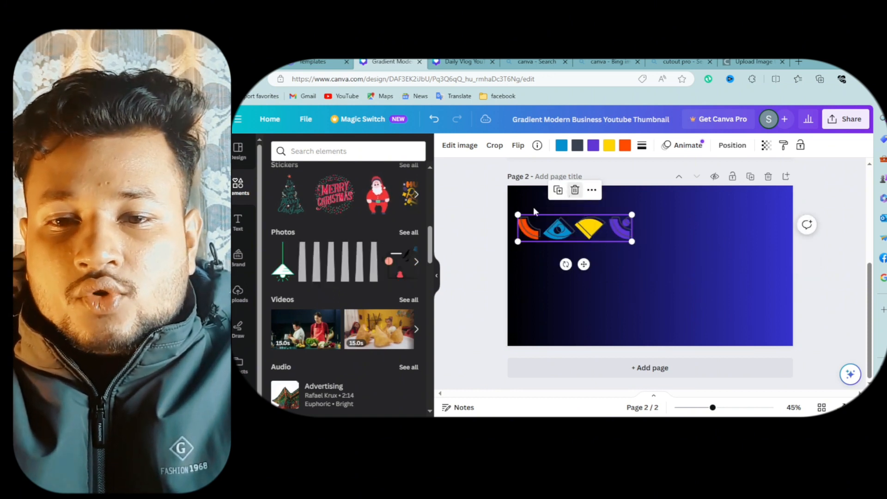
key("Delete")
- Add the black zigzag lines graphic and place it in the page's bottom-right corner
scroll(351, 259, "up", 7)
left_click(300, 299)
mouse_move(628, 267)
left_mouse_down()
mouse_move(703, 294)
mouse_move(708, 323)
left_mouse_up()
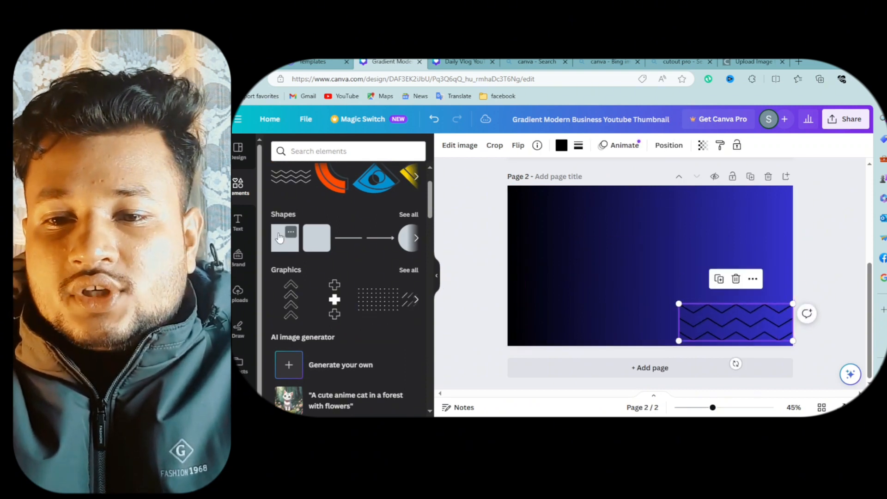
- Add a purple square and place it in the top-left corner of the page
key("r")
mouse_move(637, 261)
left_mouse_down()
mouse_move(507, 211)
mouse_move(515, 211)
mouse_move(501, 197)
left_mouse_up()
- Add a circle shape in the top-right corner and color it lime green
left_click(409, 240)
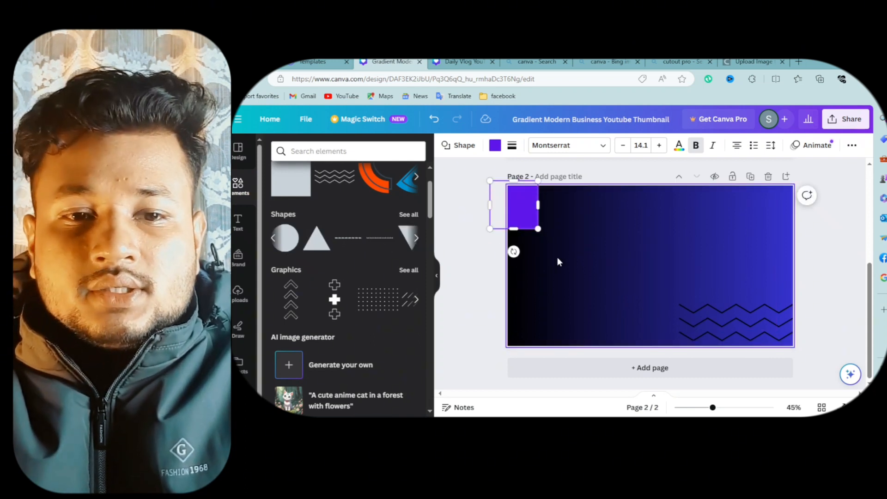
left_click(286, 243)
left_click_drag(658, 264, 760, 217)
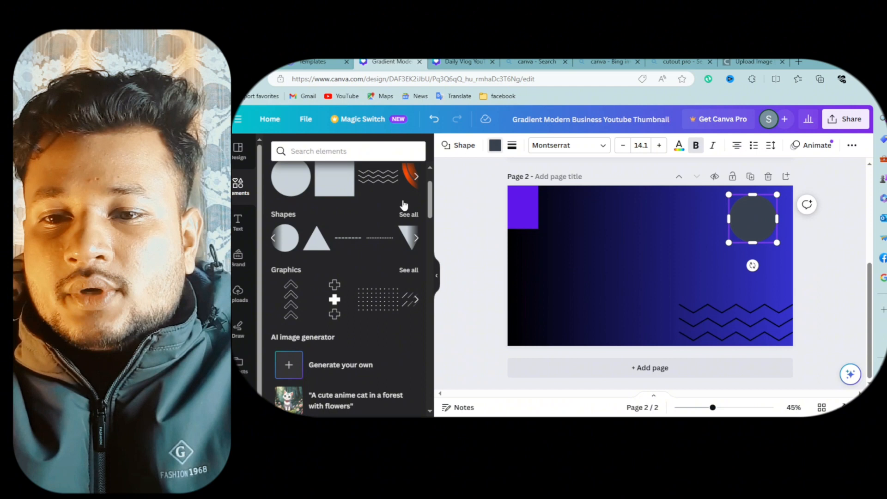
left_click(301, 258)
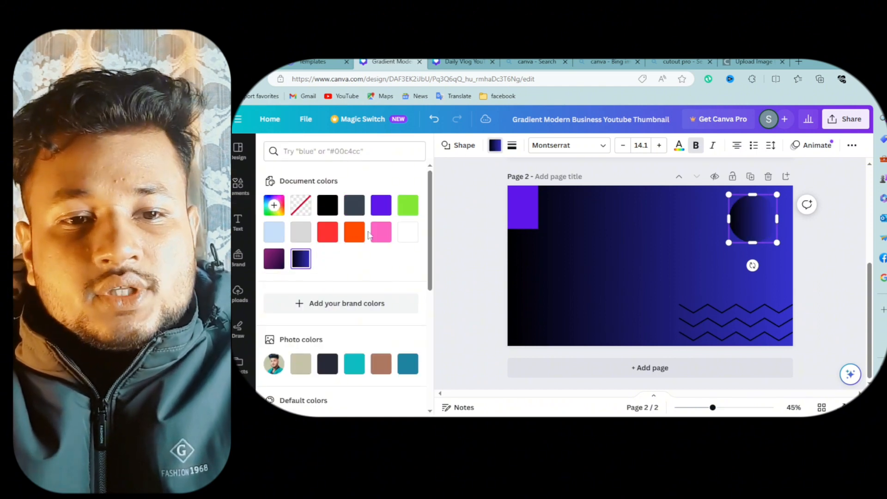
left_click(407, 204)
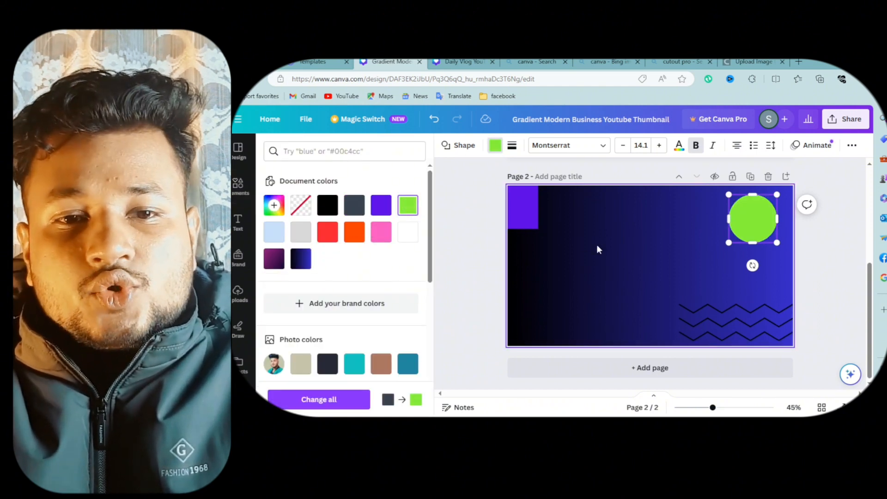
left_click(659, 253)
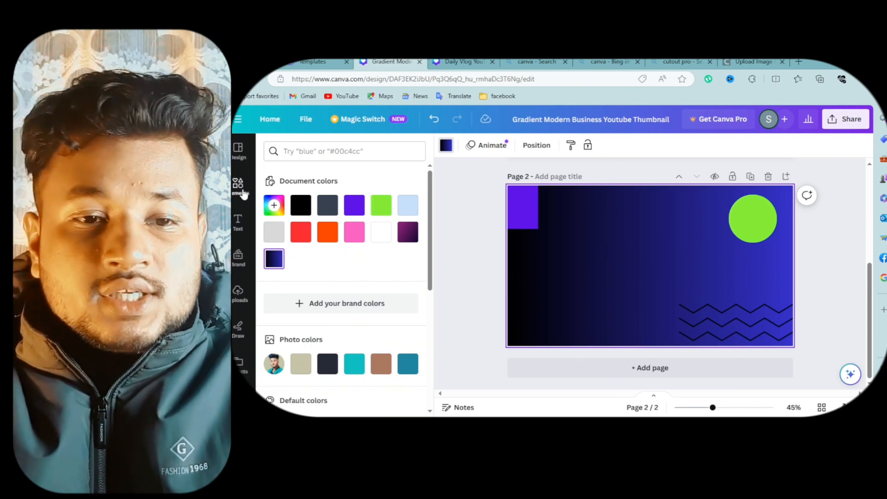
- Add a slanted parallelogram frame and stretch it to span the full page height in the middle
left_click(244, 193)
scroll(351, 287, "down", 7)
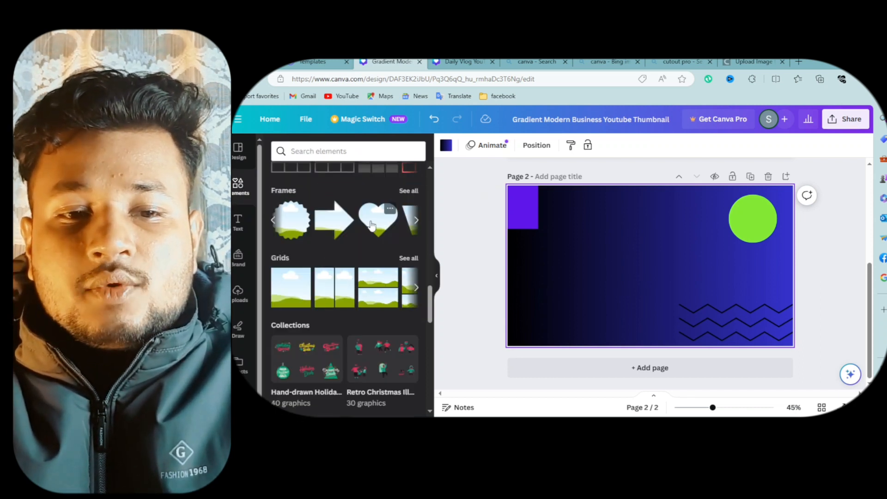
left_click(416, 220)
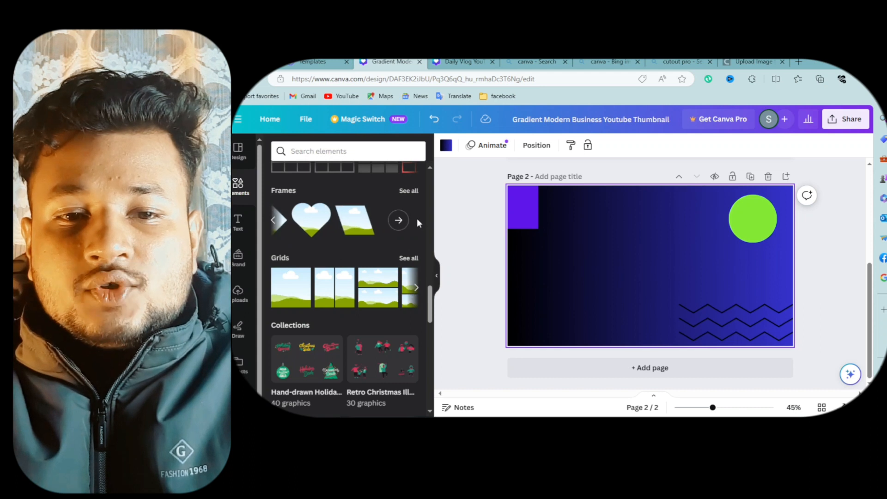
left_click(364, 227)
left_click_drag(624, 259, 598, 214)
left_click_drag(625, 263, 645, 350)
left_click(529, 286)
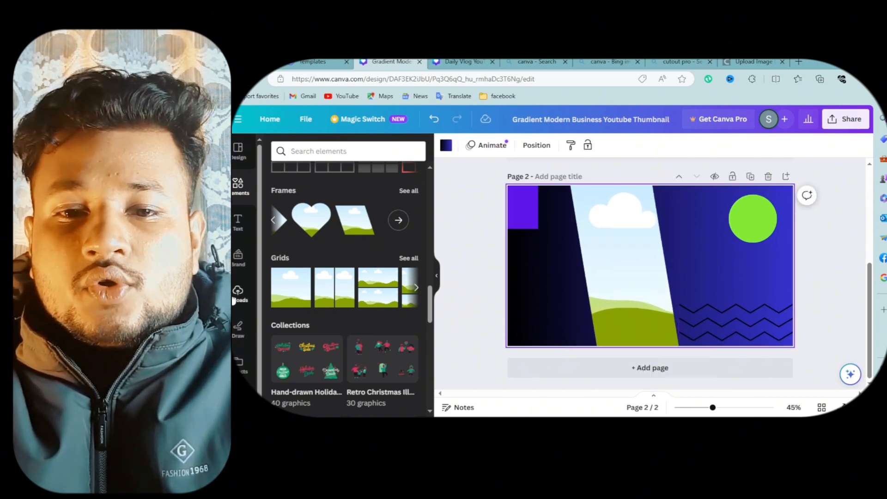
- Fill the parallelogram frame with your uploaded portrait photo
left_click(238, 293)
left_click(296, 266)
left_click_drag(619, 277, 666, 273)
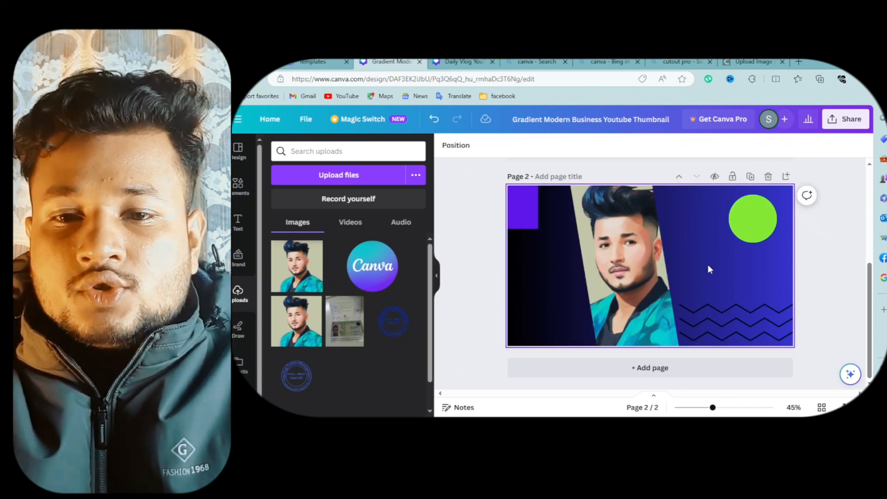
left_click(709, 267)
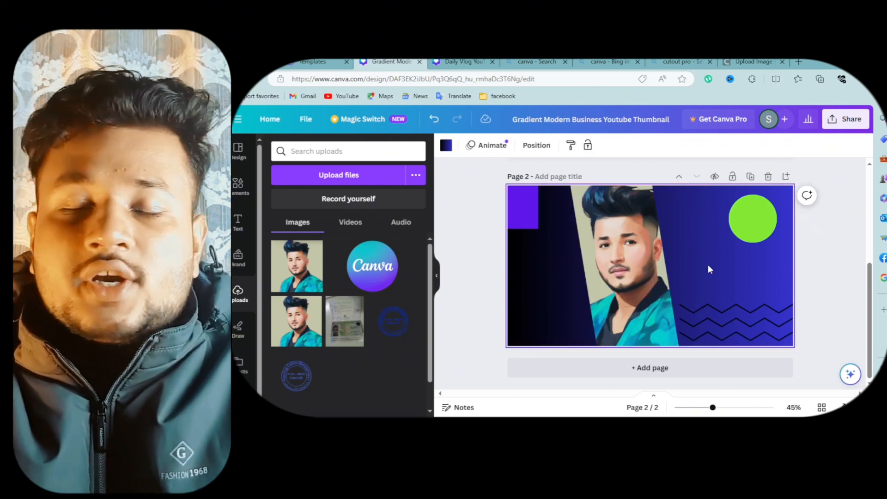